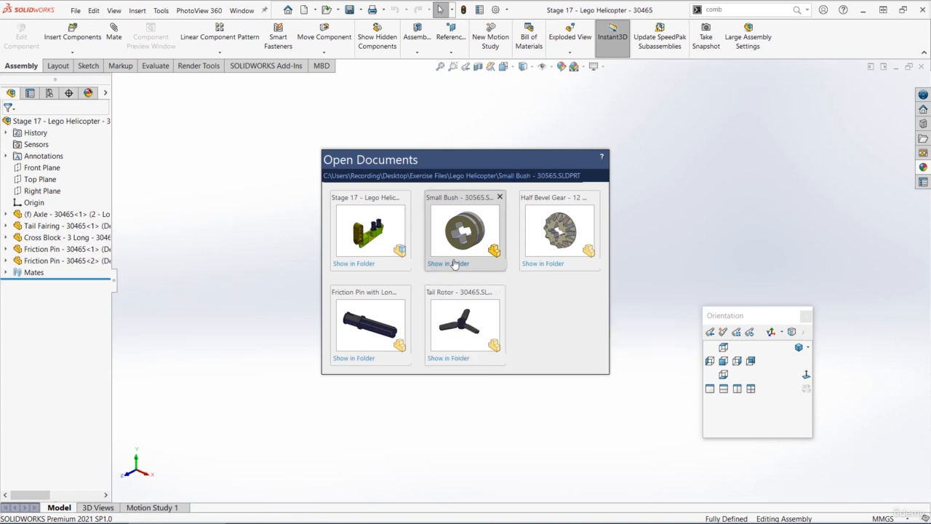
Step: Open the Tail Rotor part and create a new assembly from it, placing the rotor as the first component
left_click(470, 318)
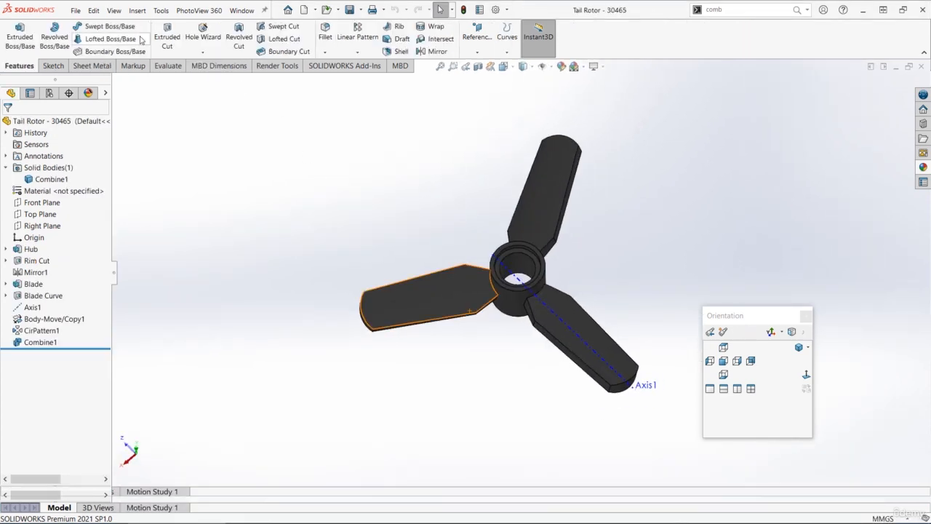
left_click(75, 10)
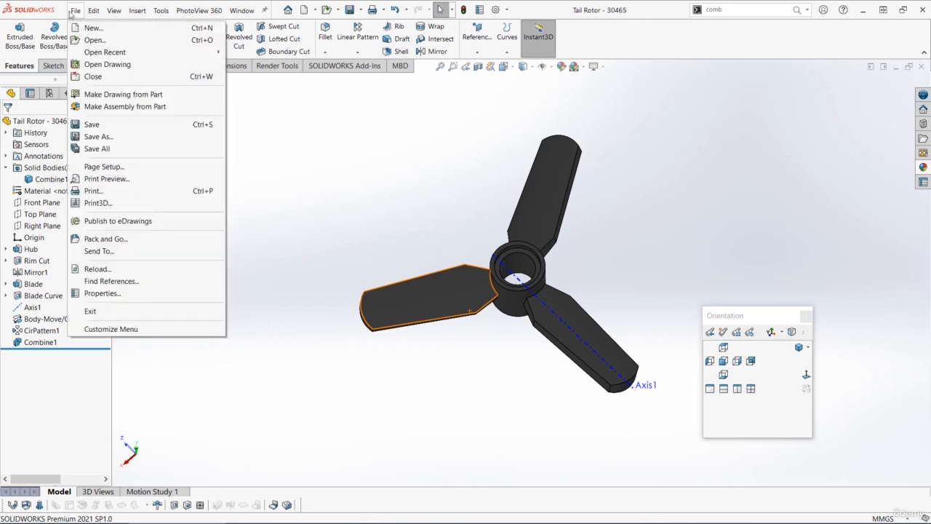
left_click(125, 106)
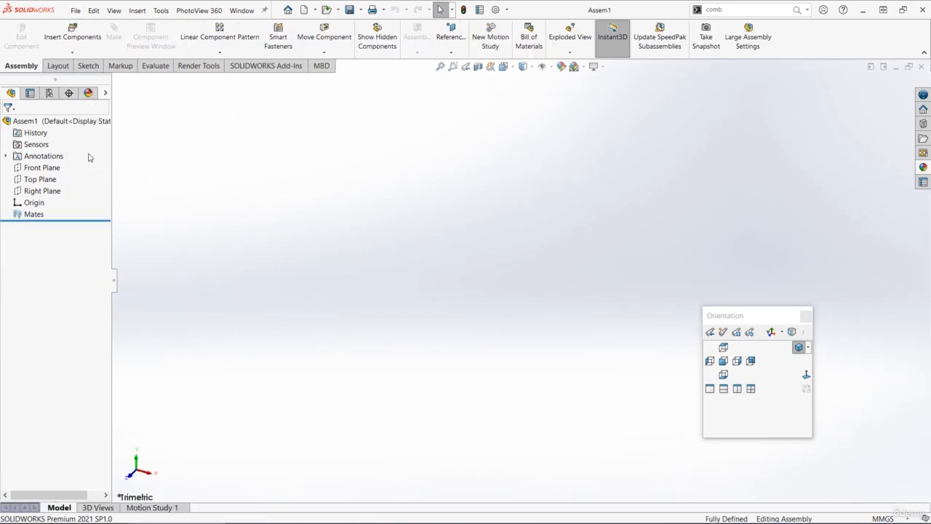
left_click(45, 334)
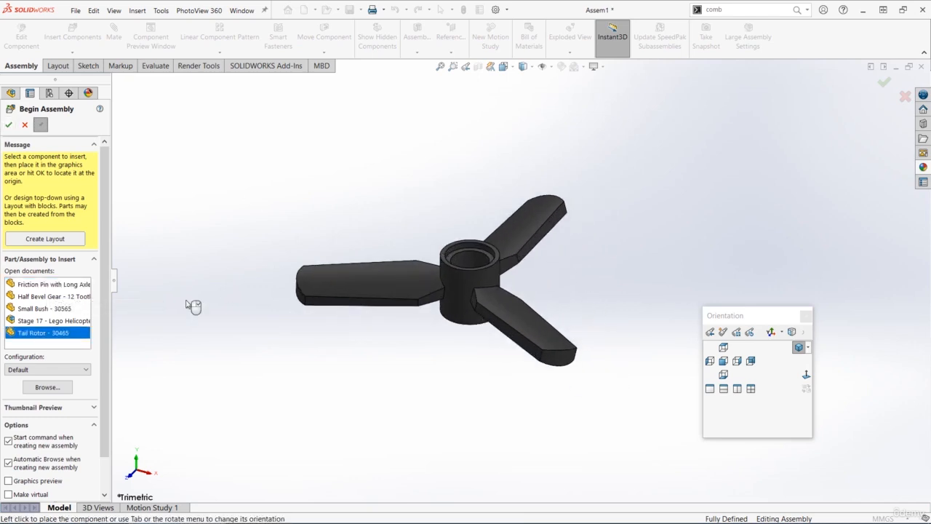
Step: Insert the Friction Pin with Long Axle and the 12-tooth Half Bevel Gear beside the rotor
left_click(59, 286)
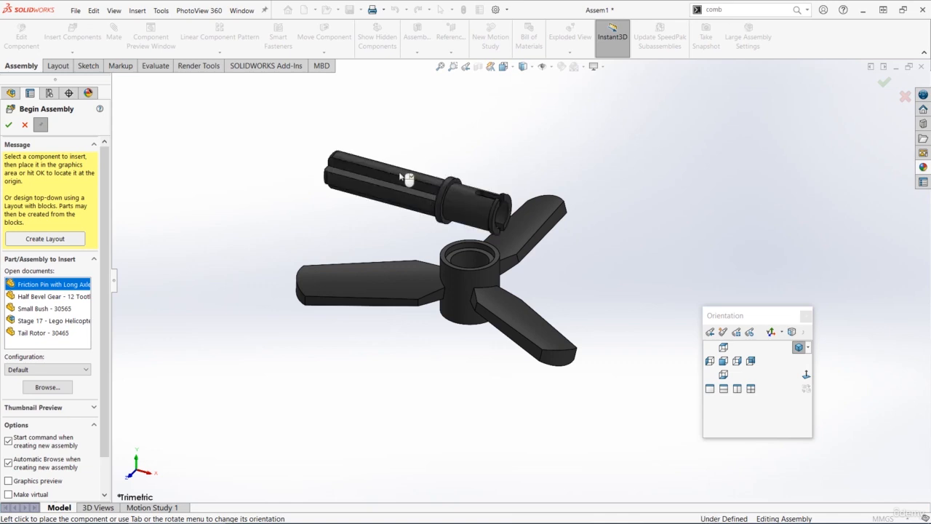
left_click(59, 297)
left_click(615, 264)
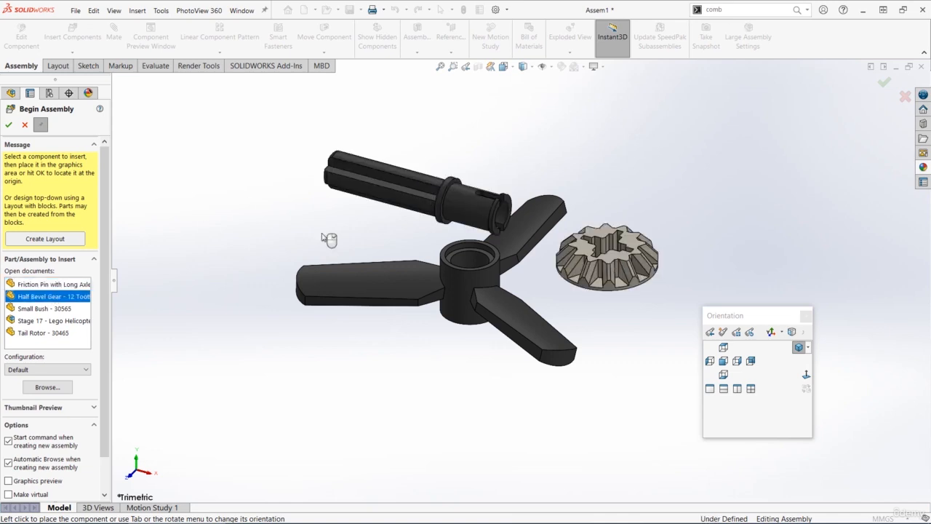
left_click(24, 125)
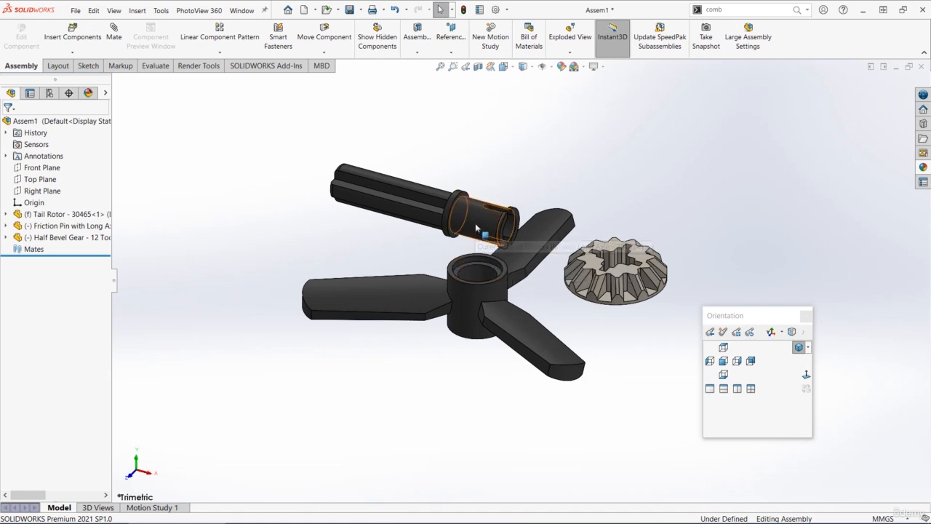
Step: Mate the friction pin's round section concentric with the rotor hub's bore and lock the mate's rotation
left_click(478, 226)
left_click(488, 273, "ctrl")
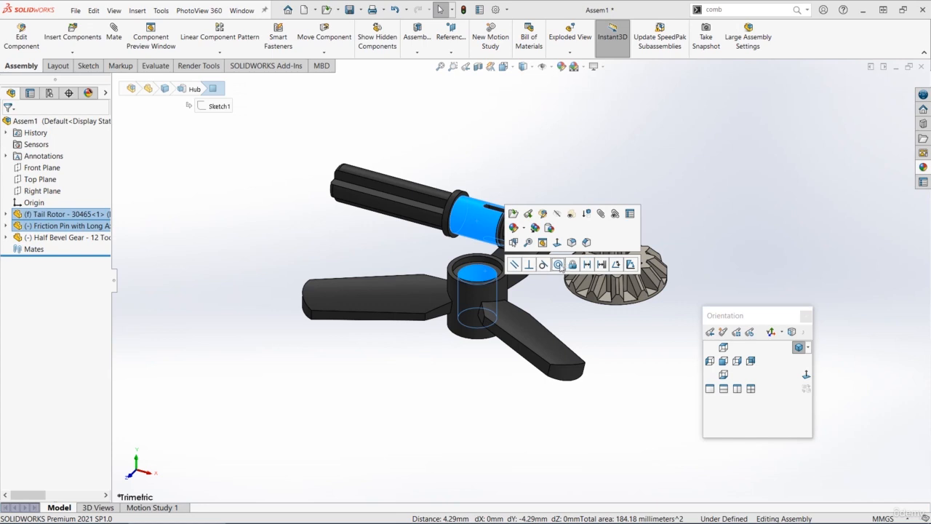
left_click(558, 265)
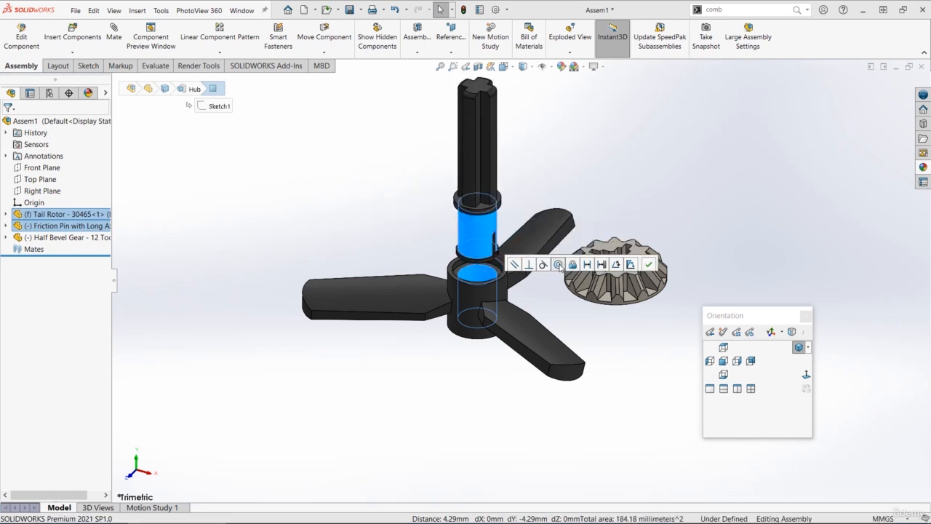
left_click(515, 235)
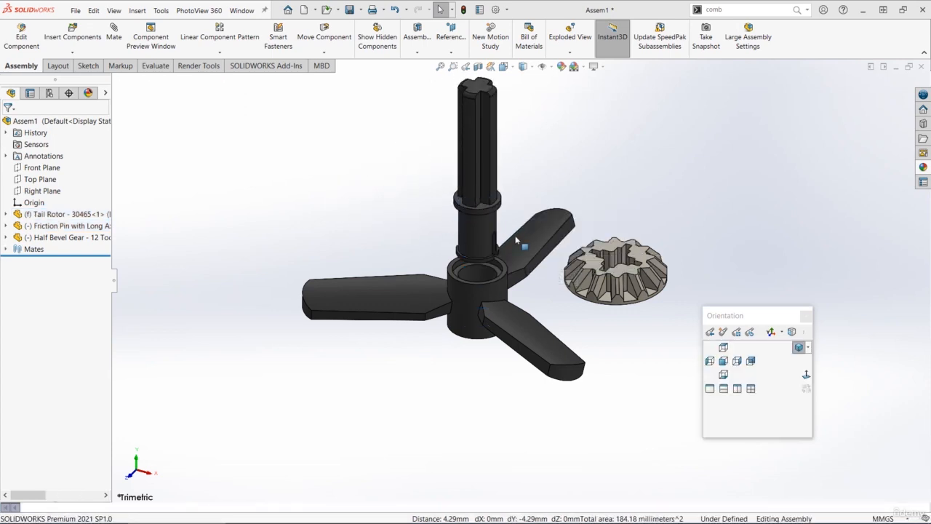
left_click(6, 250)
right_click(49, 262)
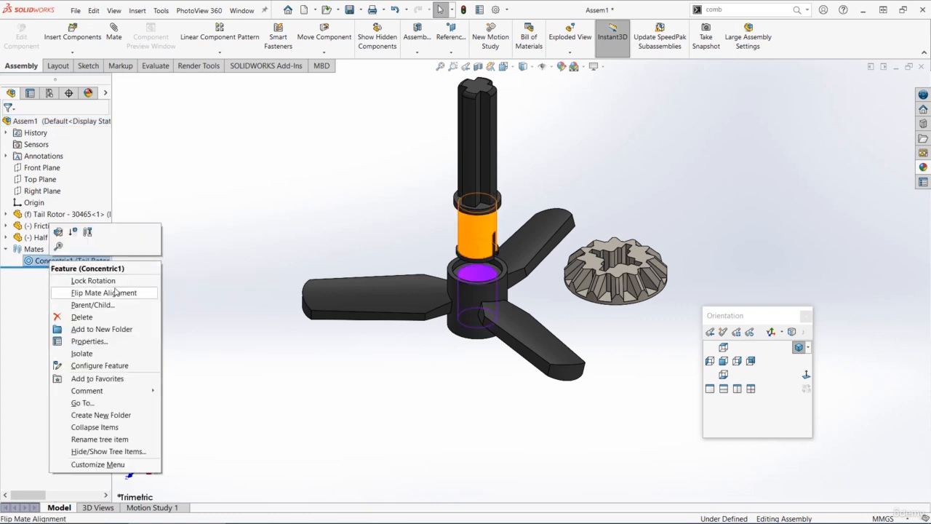
left_click(93, 281)
Step: Slide the pin into the rotor hub and mate its rim end face coincident with the hub's underside ring face
scroll(491, 252, "down", 3)
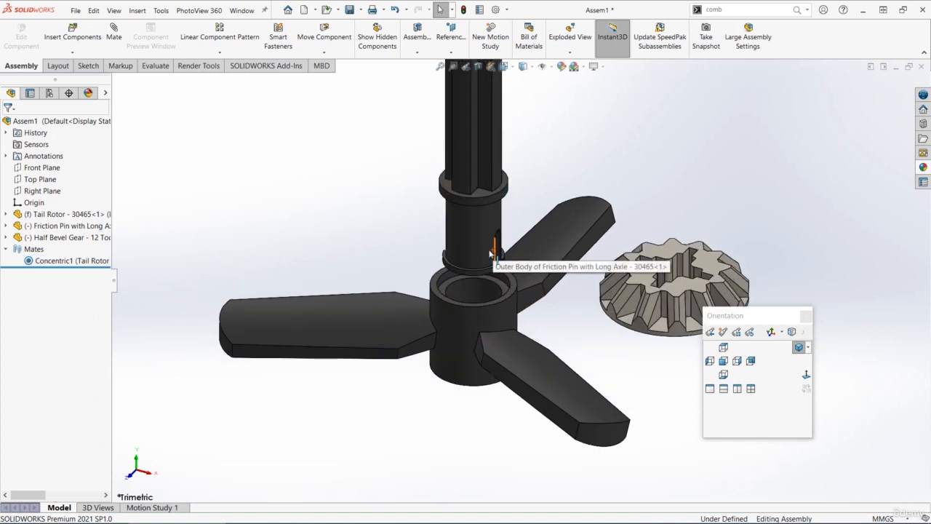
left_click_drag(486, 244, 496, 350)
middle_click_drag(496, 350, 458, 354)
scroll(458, 354, "down", 4)
scroll(459, 354, "down", 2)
left_click(405, 280)
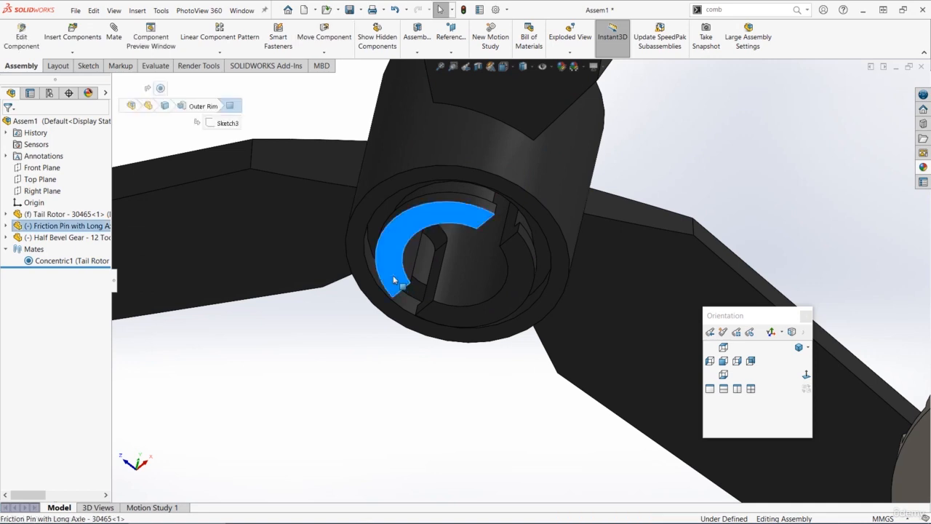
left_click(362, 273, "ctrl")
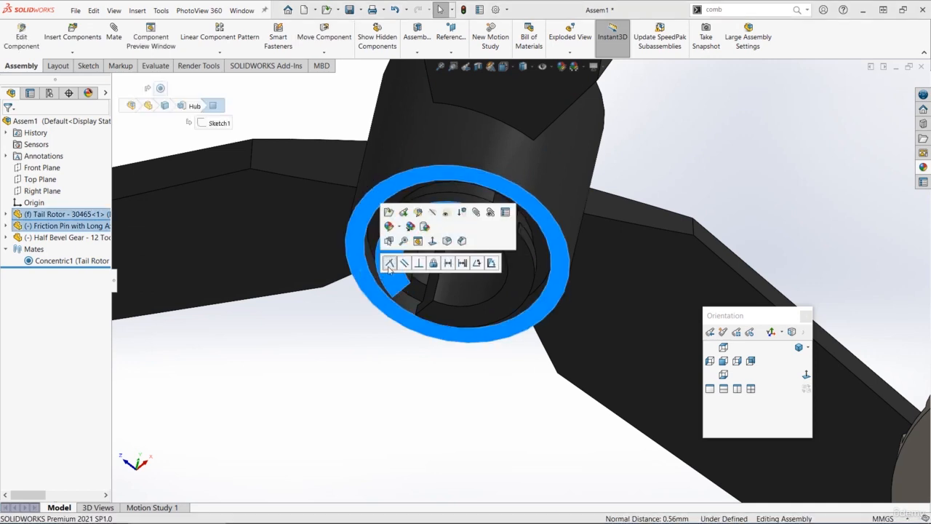
left_click(390, 269)
Step: Mate the bevel gear's round main rim concentric with the rounded face of the pin's axle, with rotation locked
key("ctrl+7")
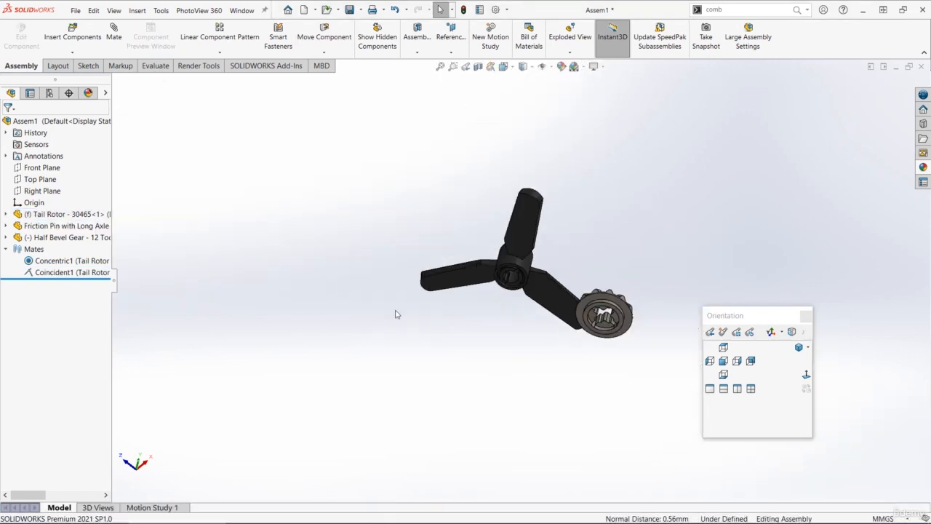
scroll(679, 255, "down", 5)
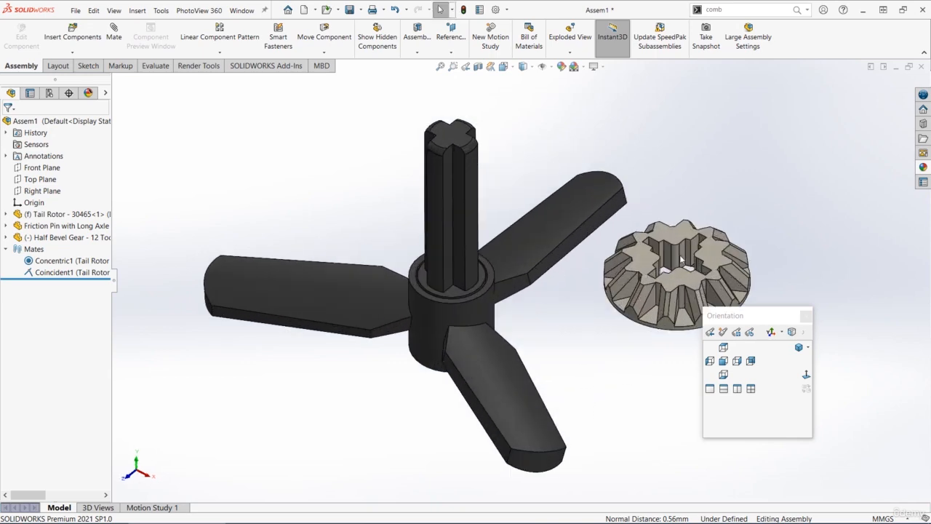
scroll(680, 254, "down", 3)
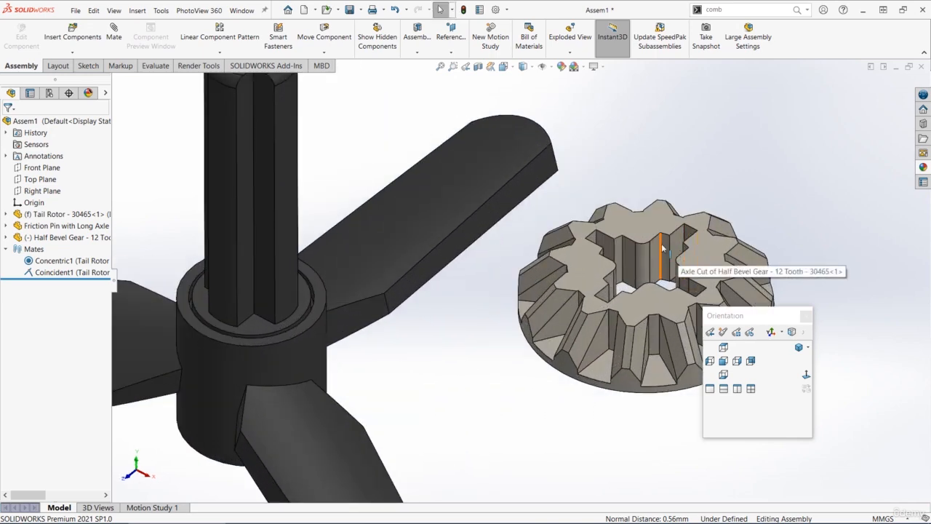
scroll(628, 264, "down", 4)
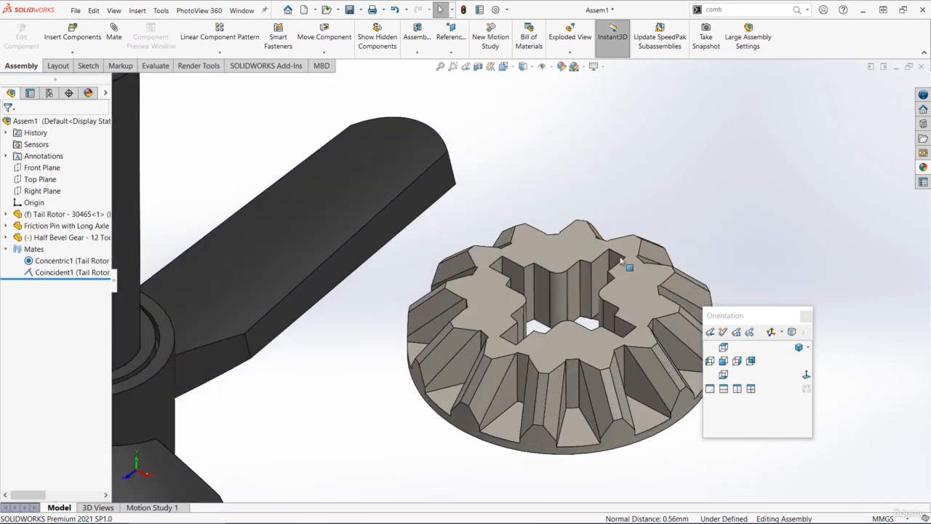
left_click(508, 282)
scroll(481, 388, "up", 4)
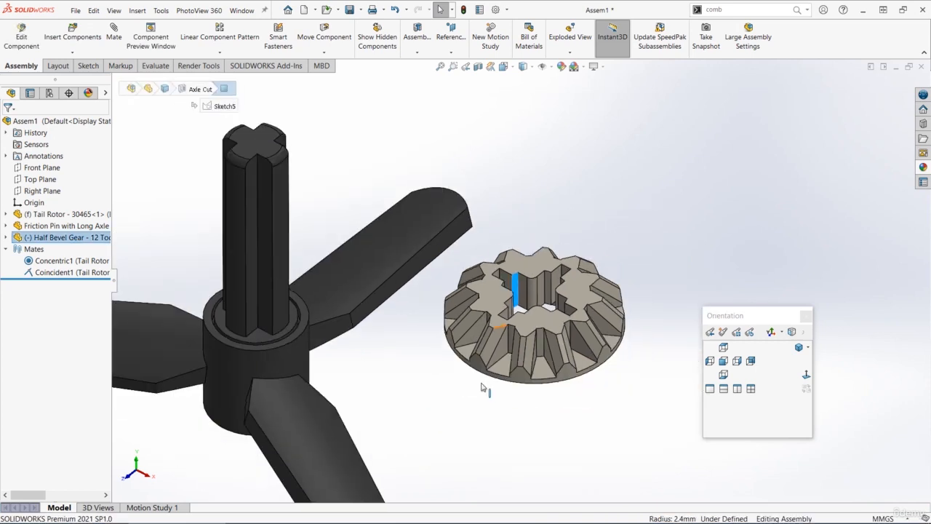
scroll(506, 389, "down", 2)
left_click(510, 380)
scroll(449, 293, "up", 3)
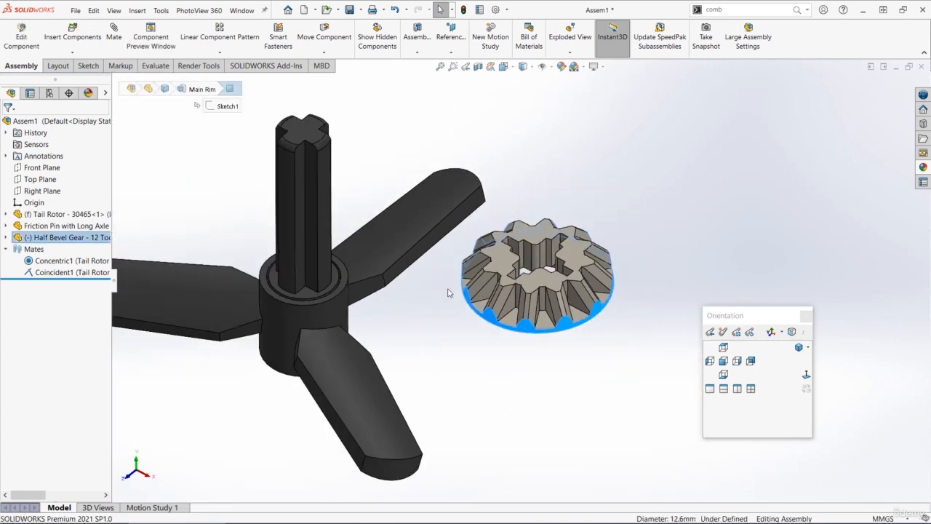
left_click(293, 275, "ctrl")
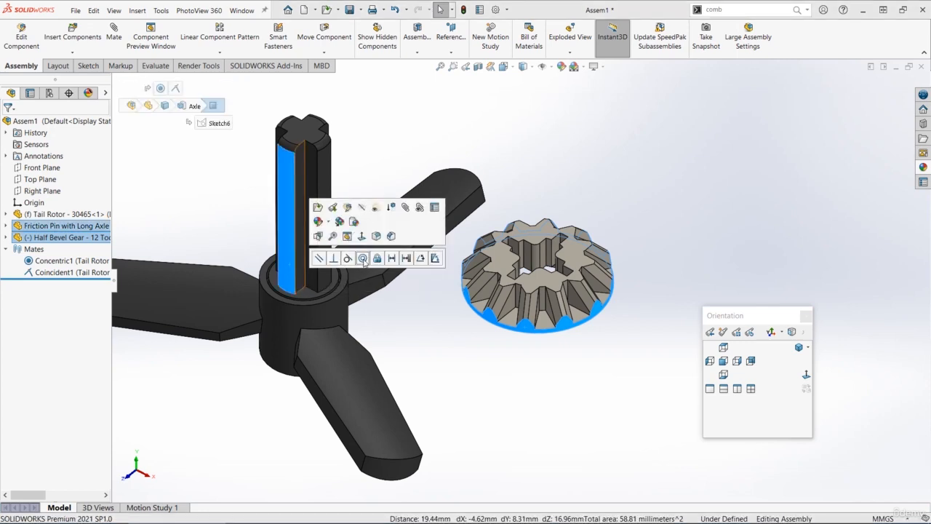
left_click(363, 259)
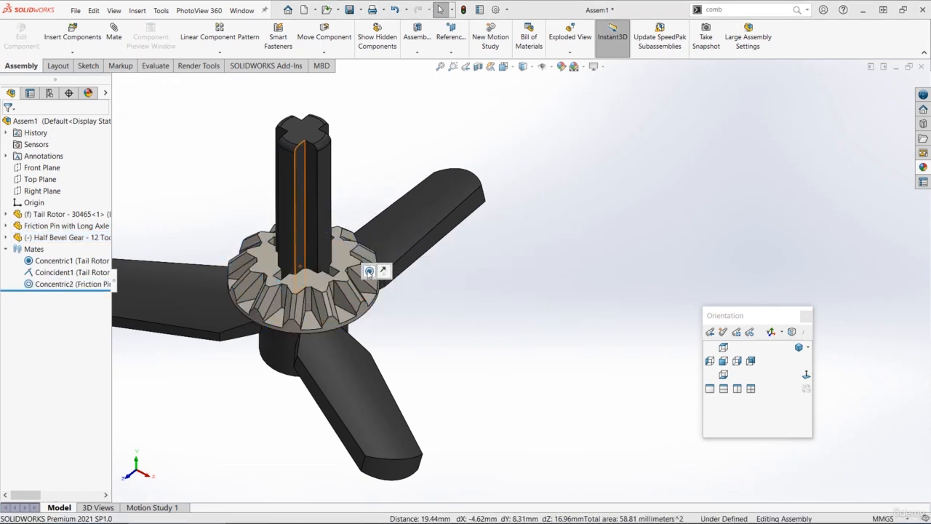
Step: Slide the bevel gear up the axle and mate its rear rim face coincident with the rotor hub's upper face
scroll(334, 332, "up", 1)
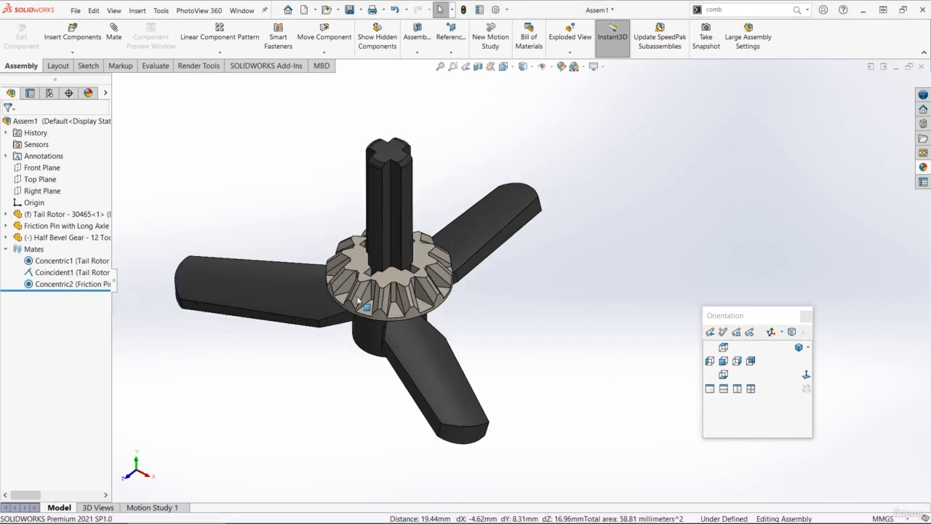
left_click_drag(371, 307, 385, 260)
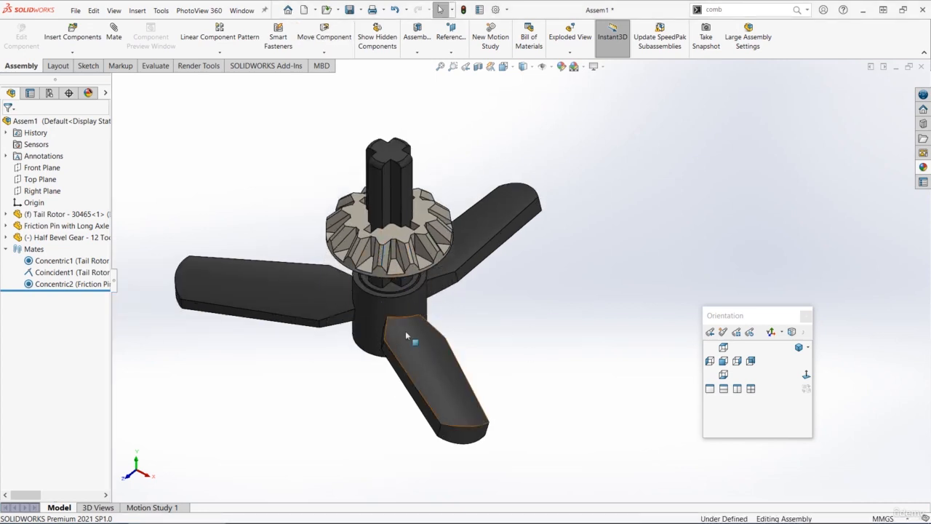
middle_click_drag(406, 330, 390, 219)
scroll(363, 244, "down", 3)
middle_click_drag(359, 247, 323, 246)
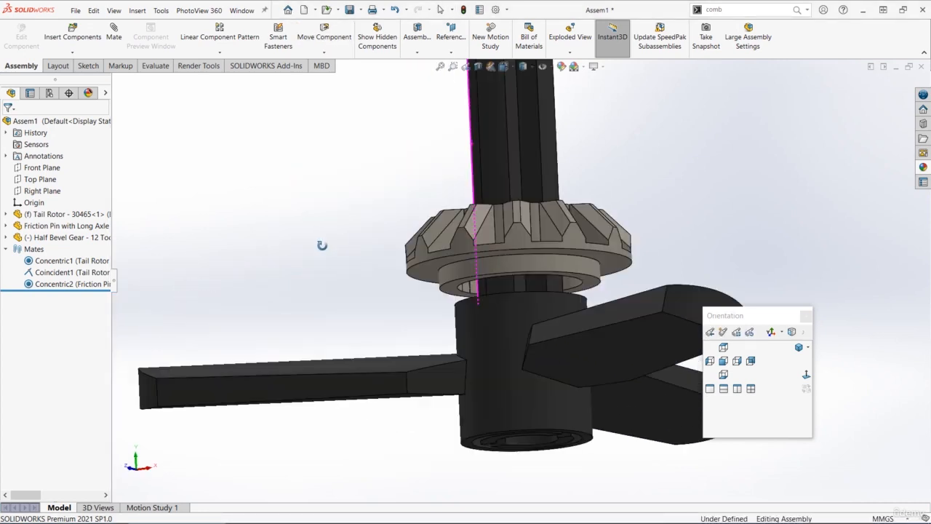
scroll(478, 305, "down", 4)
mouse_move(537, 315)
middle_mouse_down()
mouse_move(539, 327)
mouse_move(489, 265)
mouse_move(484, 236)
middle_mouse_up()
left_click(494, 295)
left_click(470, 260, "ctrl")
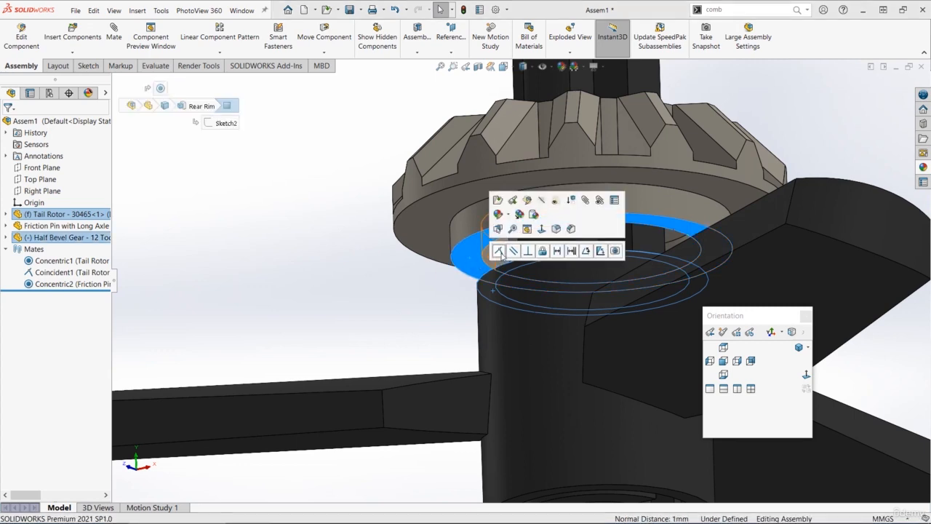
left_click(499, 251)
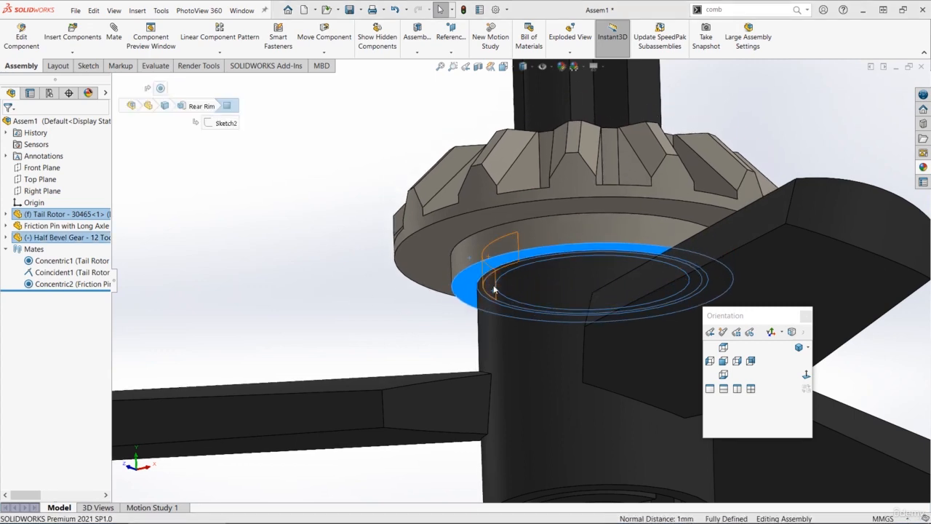
Step: Save the rotor assembly as "Stage 18 - Lego Helicopter - 30465" in the Lego Helicopter folder
scroll(496, 291, "up", 8)
middle_click_drag(502, 290, 523, 401)
scroll(674, 244, "down", 3)
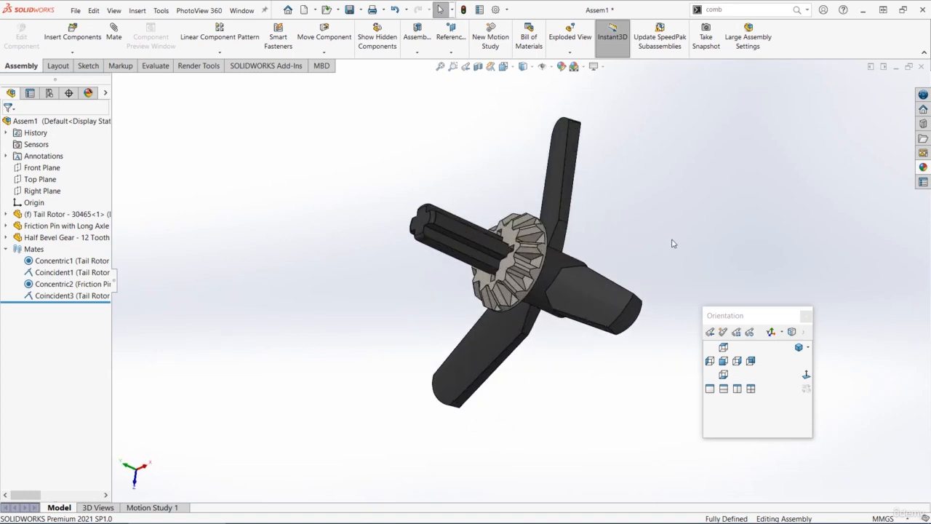
key("ctrl+s")
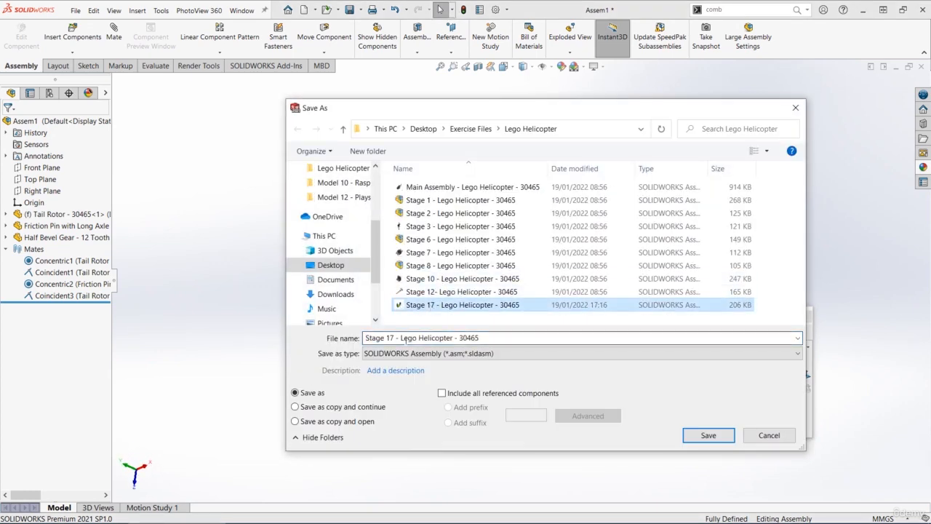
type("1")
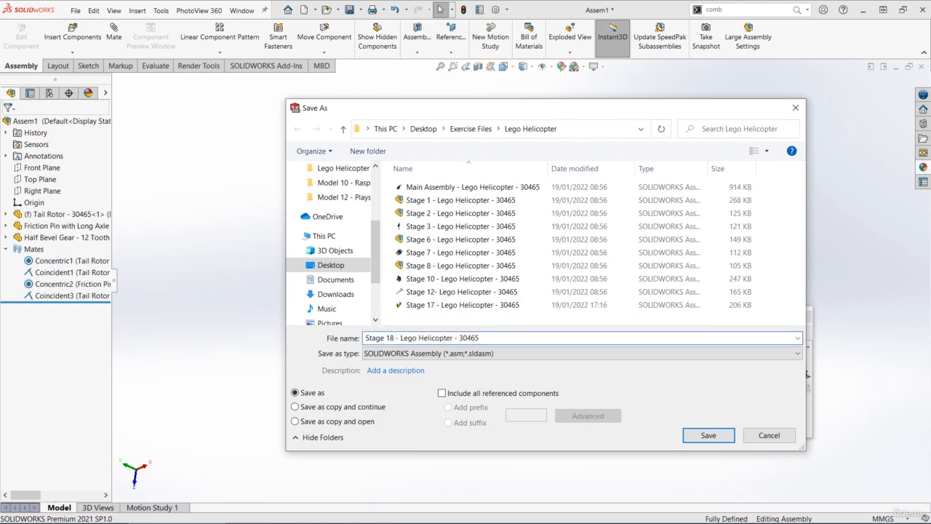
left_click(703, 435)
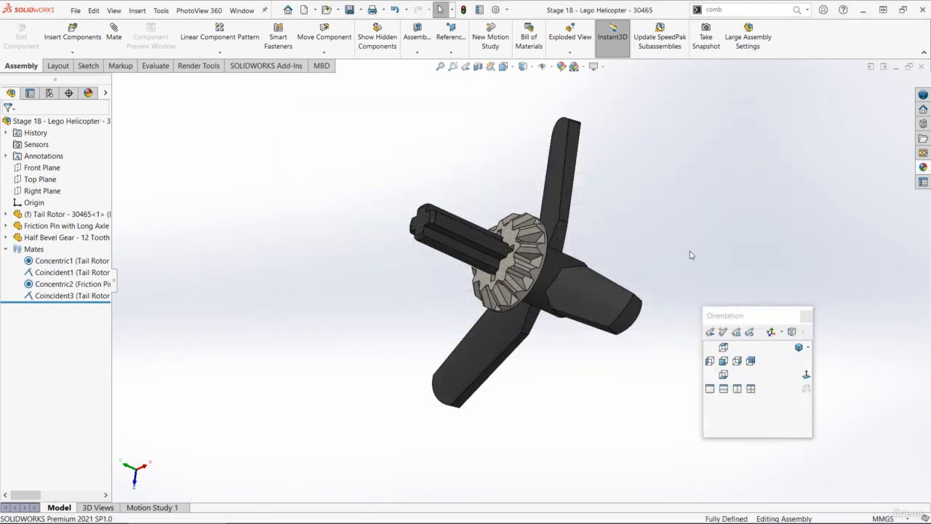
Step: Switch to the Stage 17 assembly and insert the Stage 18 rotor subassembly, rotated in 90° increments so its axle points towards the cross block
key("ctrl+Tab")
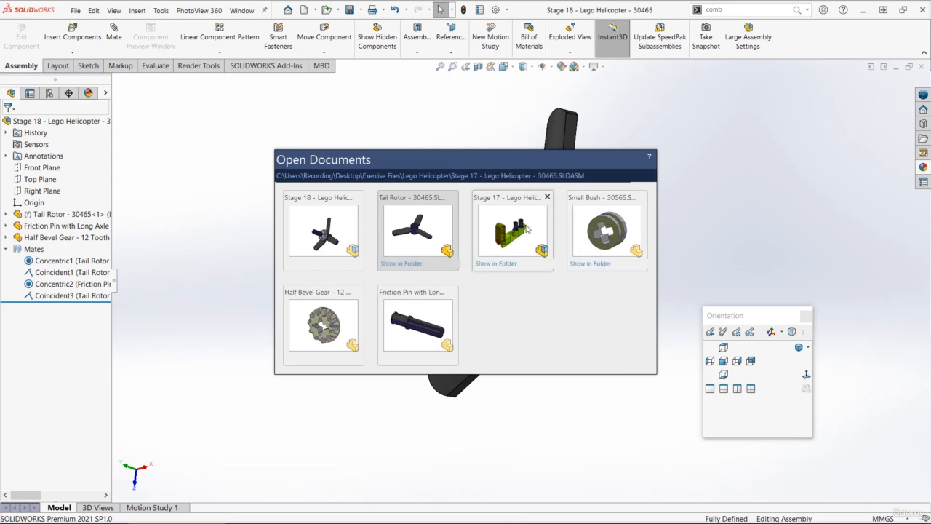
left_click(529, 230)
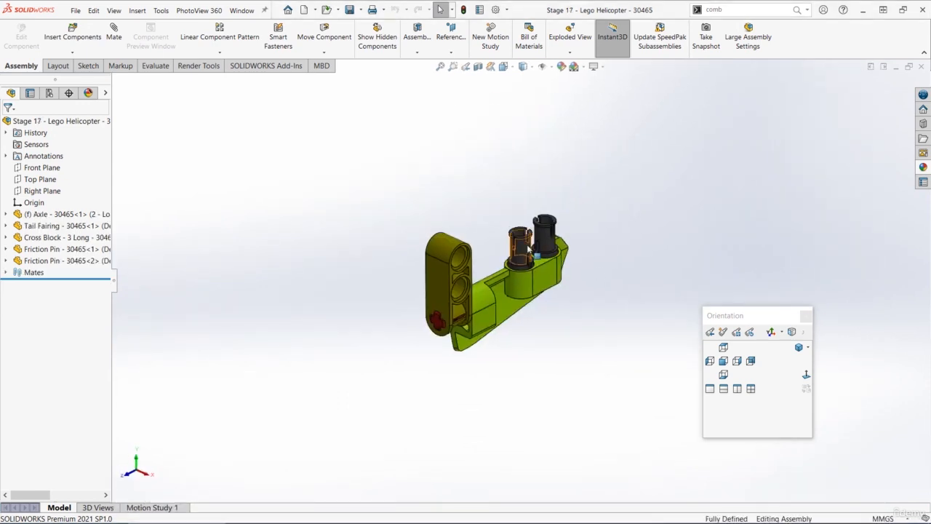
left_click(63, 43)
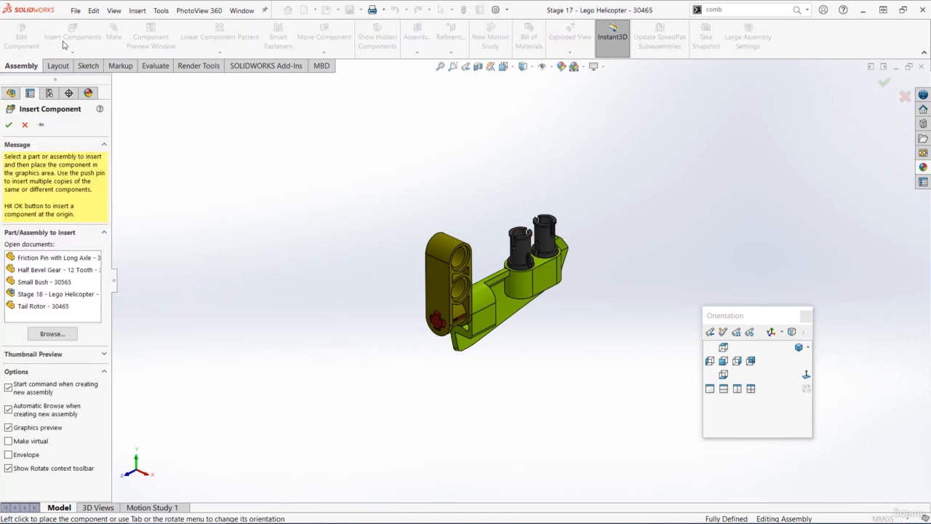
left_click(45, 295)
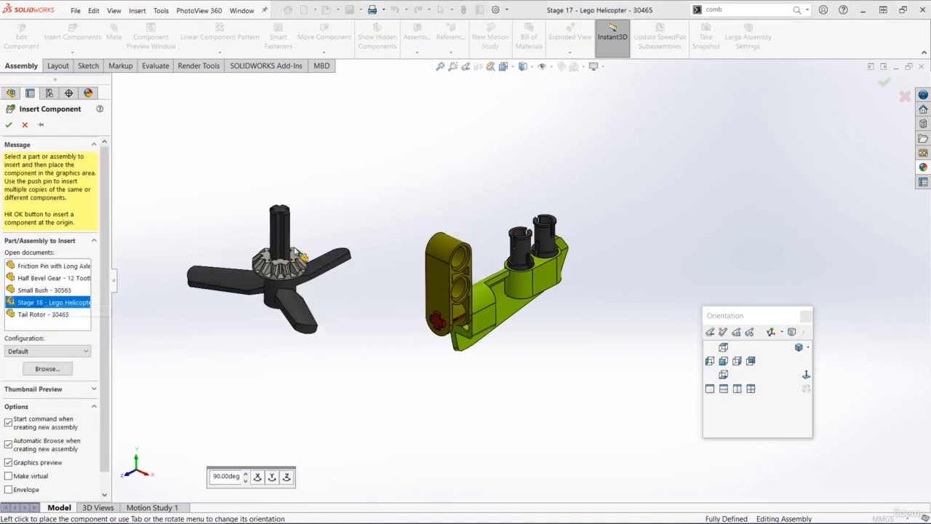
left_click(288, 478)
left_click(273, 480)
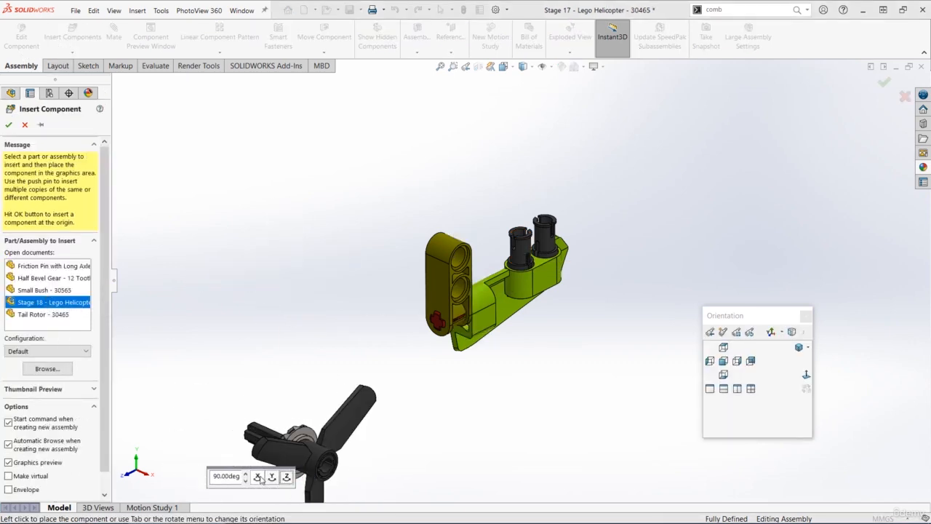
left_click(258, 480)
left_click(258, 481)
left_click(256, 477)
left_click(257, 478)
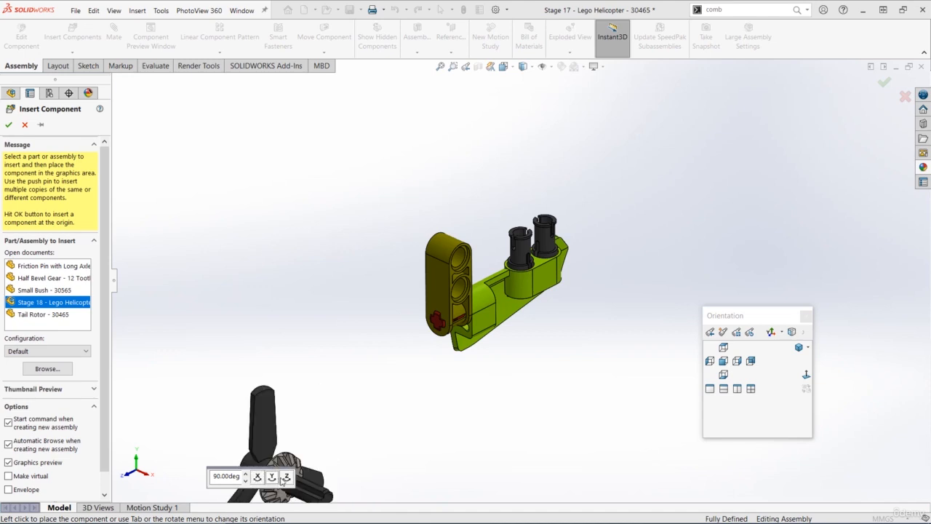
left_click(360, 232)
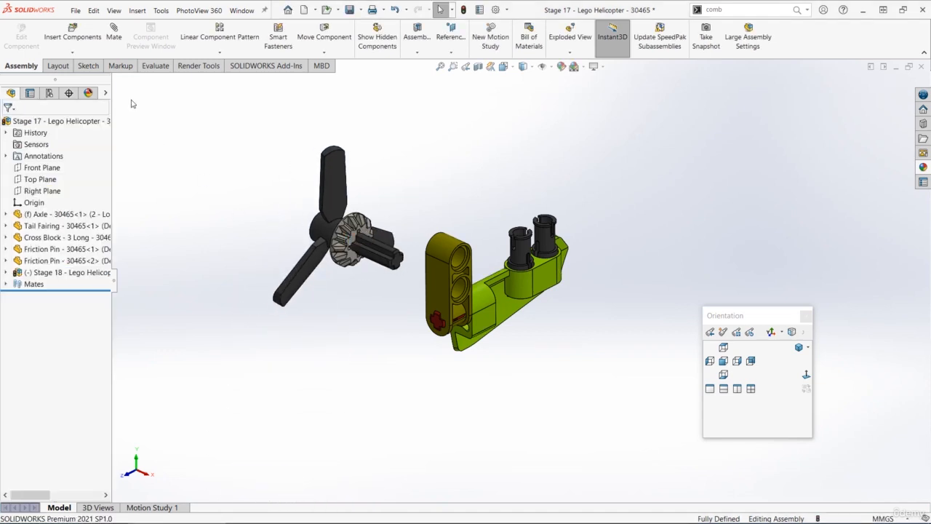
Step: Insert the part Small Bush - 30565 beside the tail fairing in the Stage 17 assembly
left_click(72, 37)
left_click(52, 283)
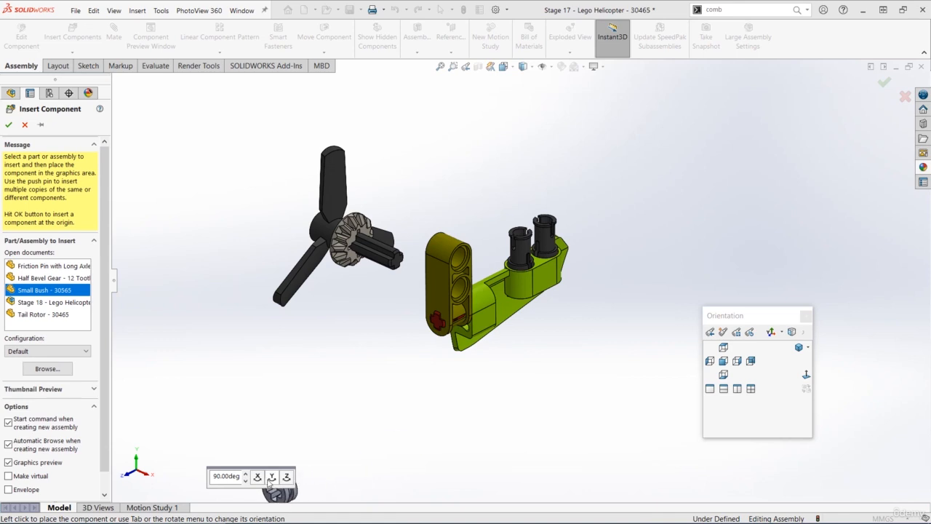
left_click(517, 355)
Step: Mate the rounded face of the rotor subassembly's axle concentric with the uppermost pin hole of the 3-long cross block
scroll(459, 270, "down", 2)
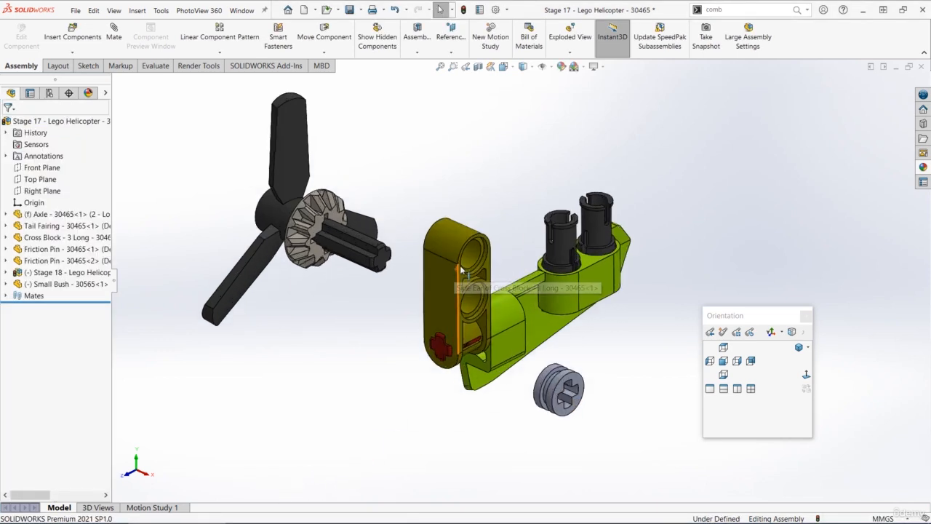
left_click(472, 253)
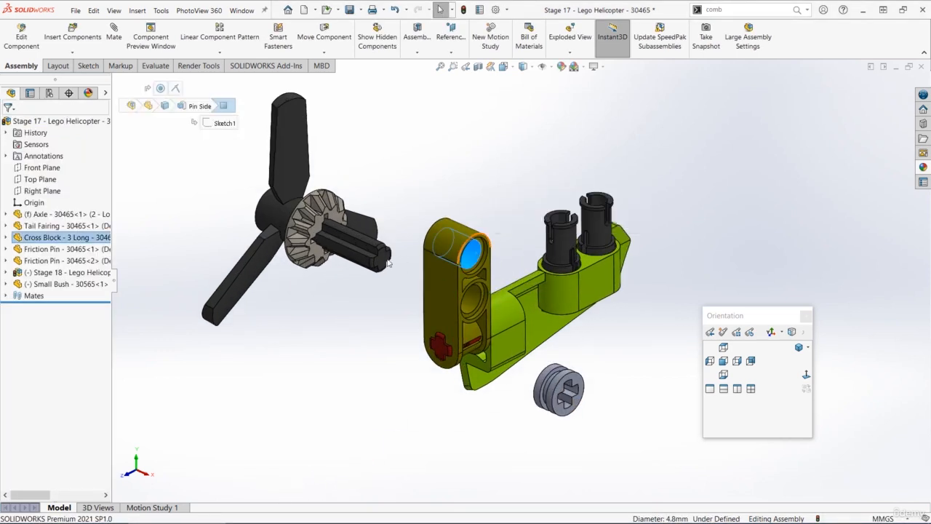
left_click(373, 246, "ctrl")
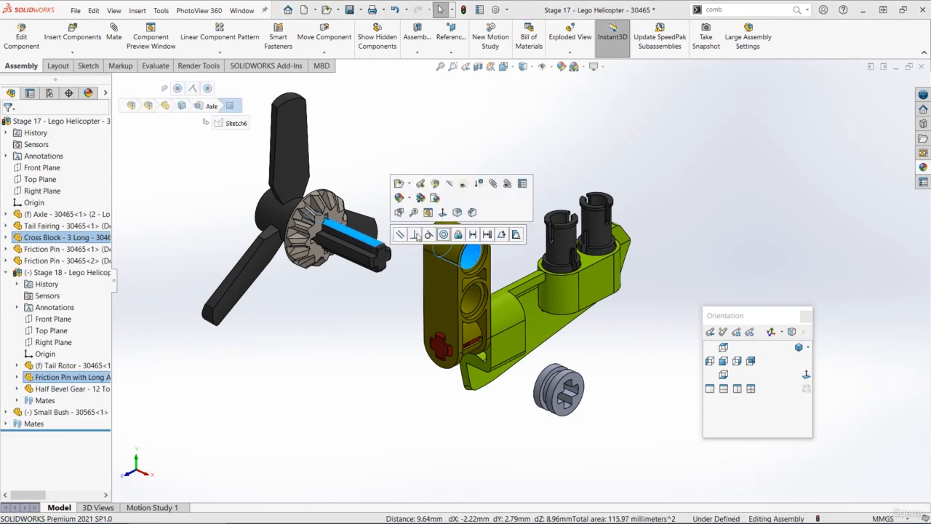
left_click(444, 234)
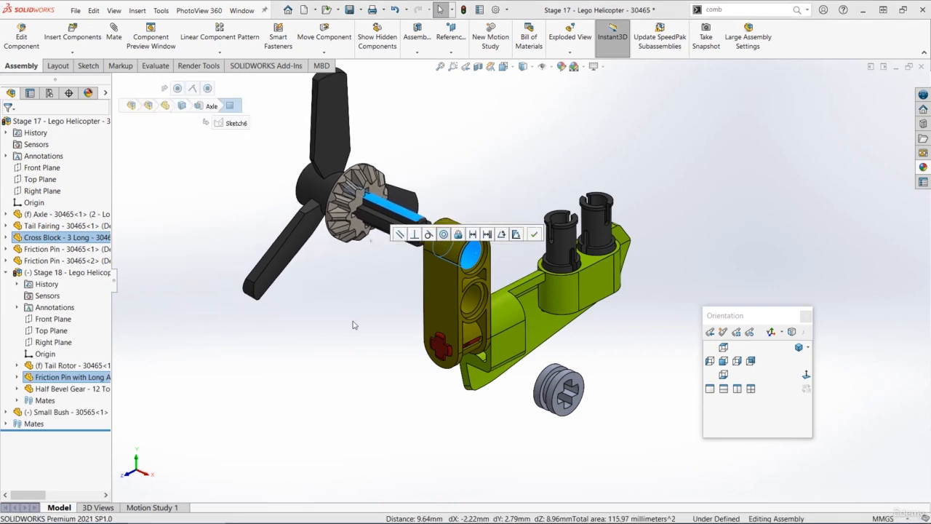
left_click(376, 157)
Step: Mate the half bevel gear's front hub face coincident with the cross block's facing side, seating the axle through the block
middle_click_drag(383, 240, 441, 261)
scroll(443, 264, "down", 2)
left_click(484, 285)
middle_click_drag(482, 284, 399, 241)
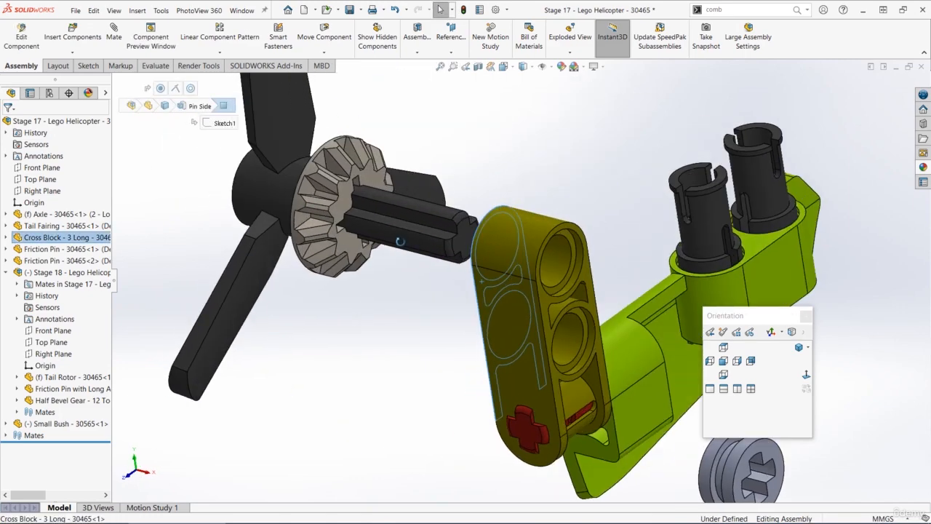
left_click(371, 182, "ctrl")
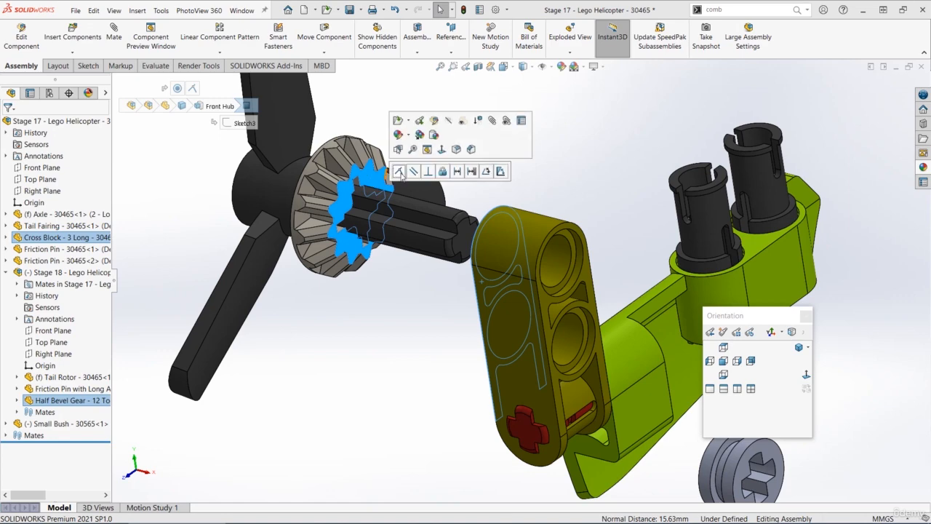
left_click(399, 172)
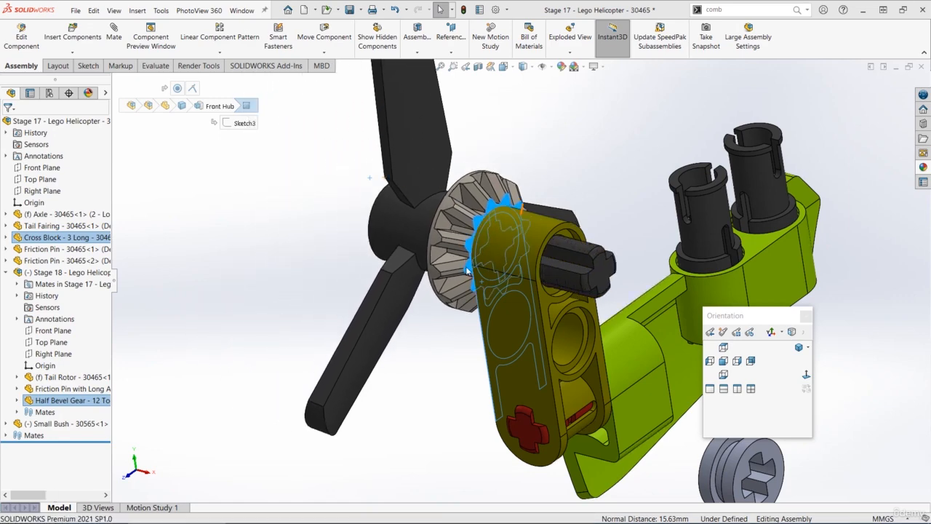
Step: Mate the small bush's round rim concentric with the rounded face of the axle protruding from the cross block
scroll(427, 203, "up", 1)
middle_click_drag(414, 196, 398, 198)
scroll(502, 286, "up", 2)
scroll(589, 328, "down", 2)
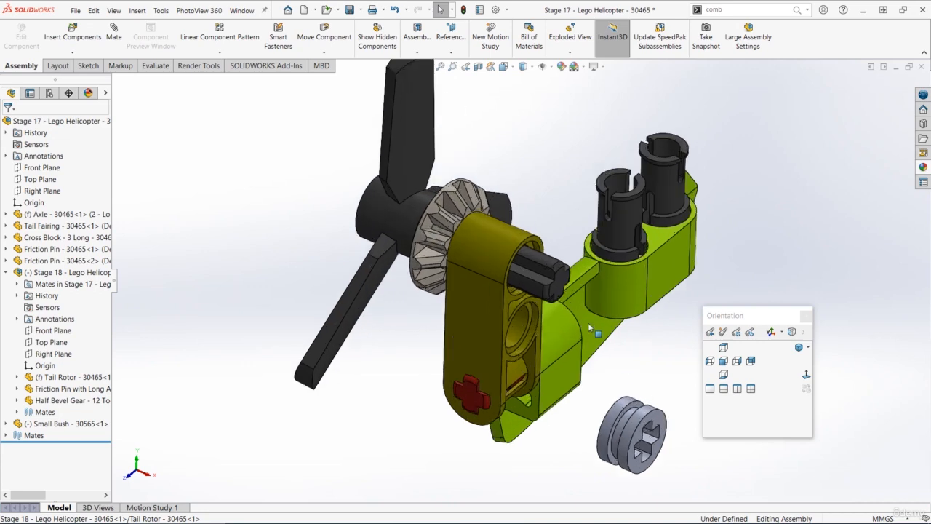
left_click(644, 415)
left_click(549, 264, "ctrl")
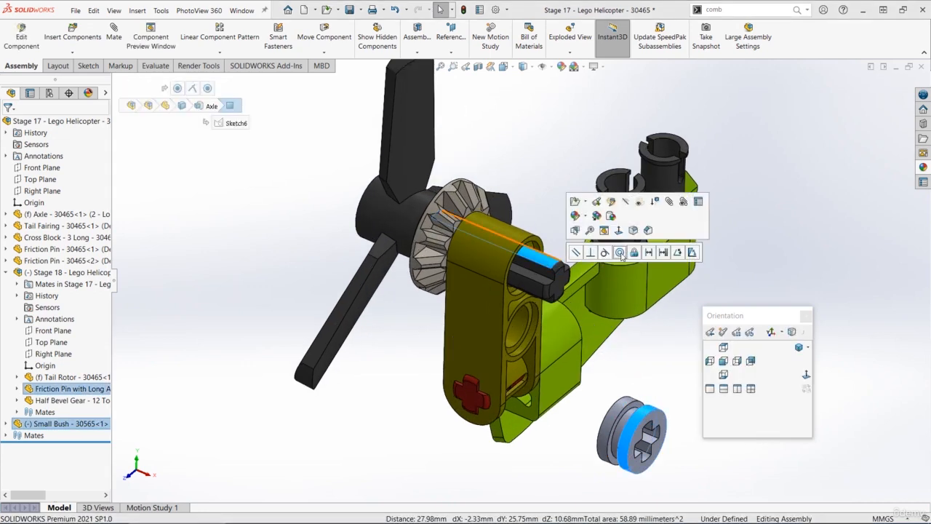
left_click(620, 253)
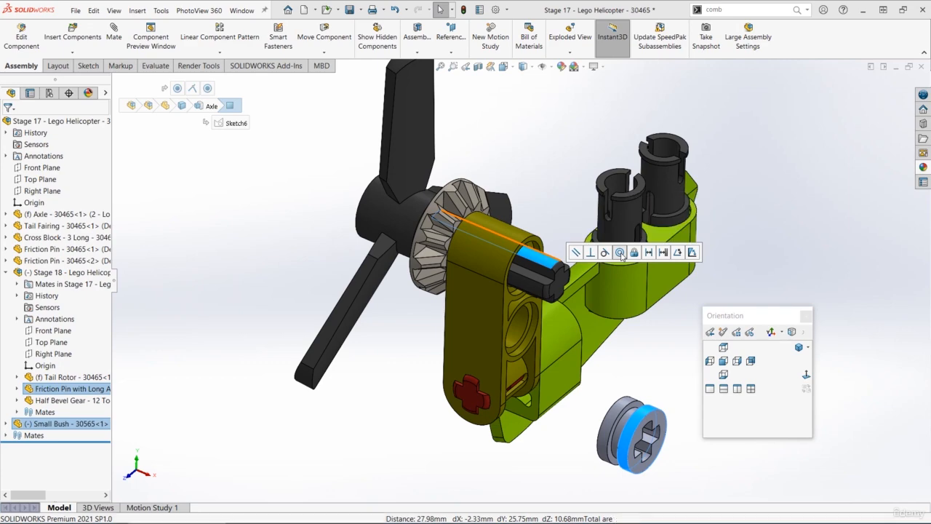
left_click(698, 257)
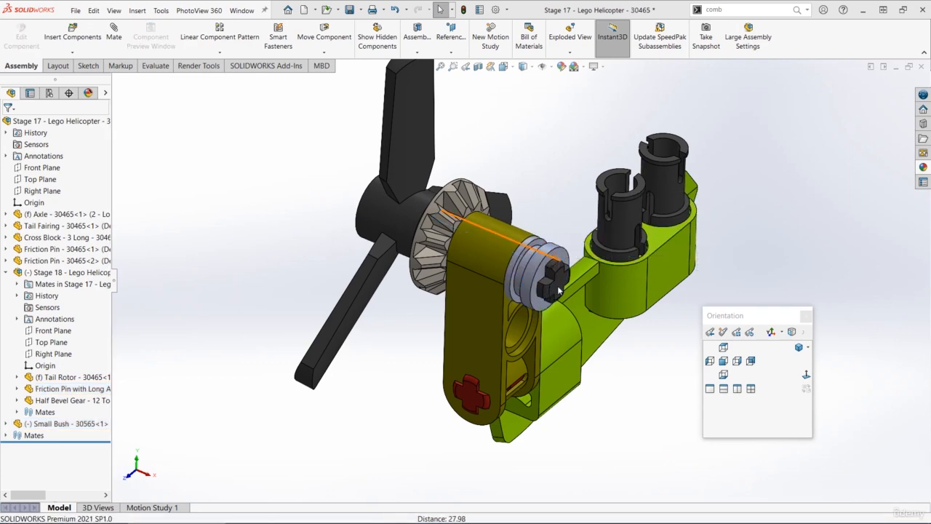
Step: Slide the small bush outwards along the axle and mate its outer face coincident with the axle's end face
scroll(539, 276, "up", 5)
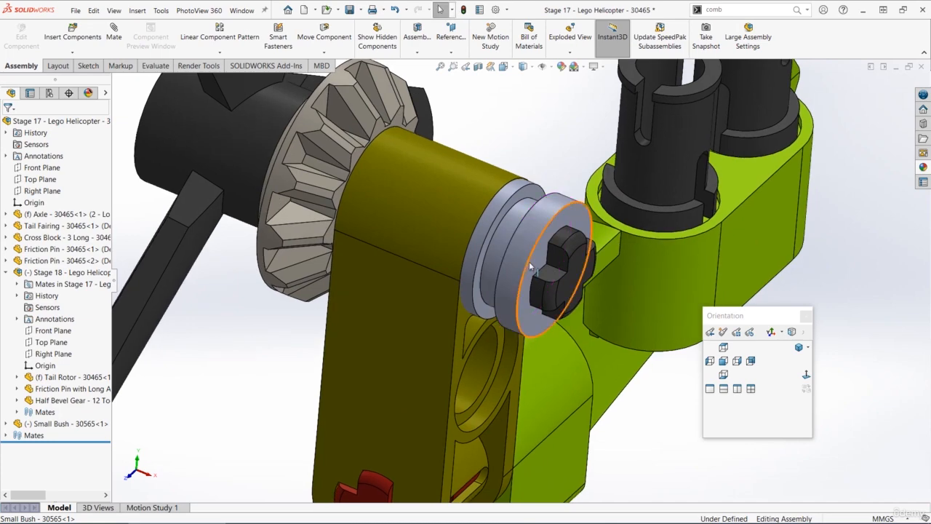
left_click_drag(528, 264, 548, 262)
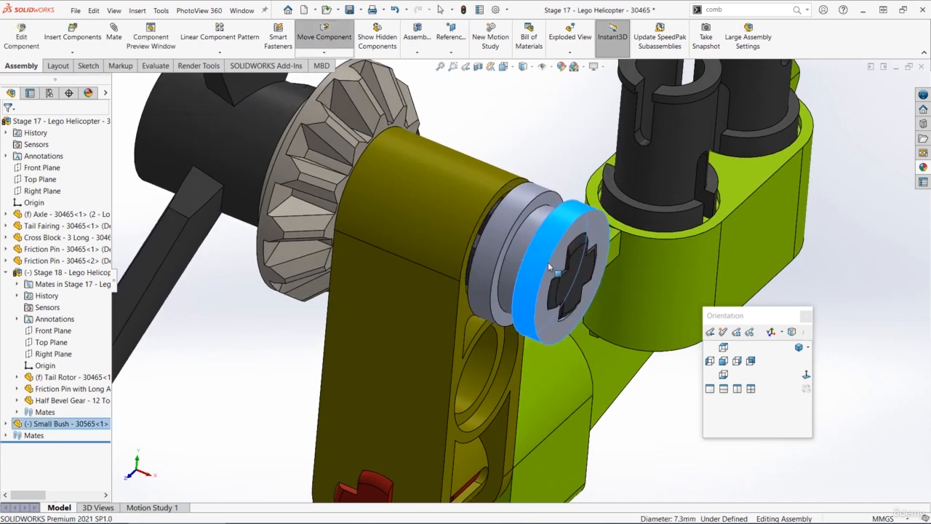
left_click(575, 272)
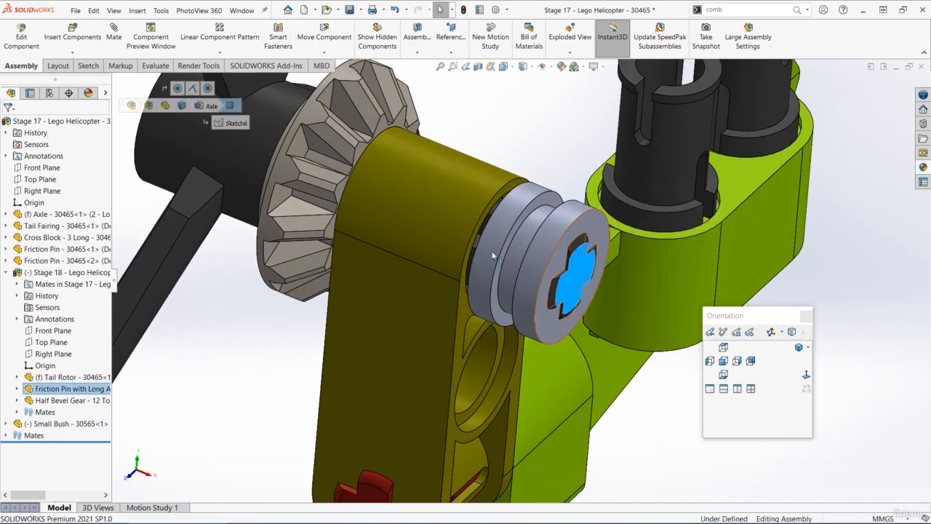
mouse_move(493, 255)
middle_mouse_down()
mouse_move(516, 259)
mouse_move(487, 244)
middle_mouse_up()
left_click(586, 233, "ctrl")
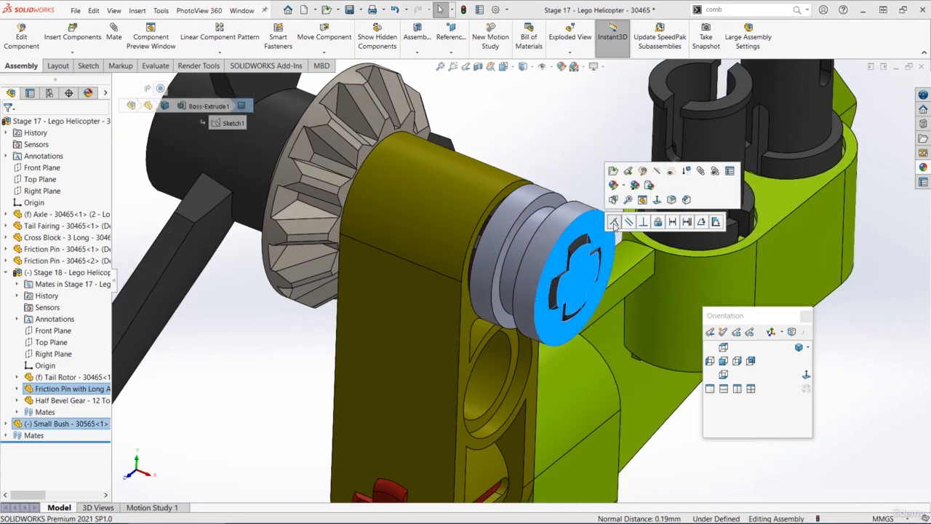
left_click(614, 222)
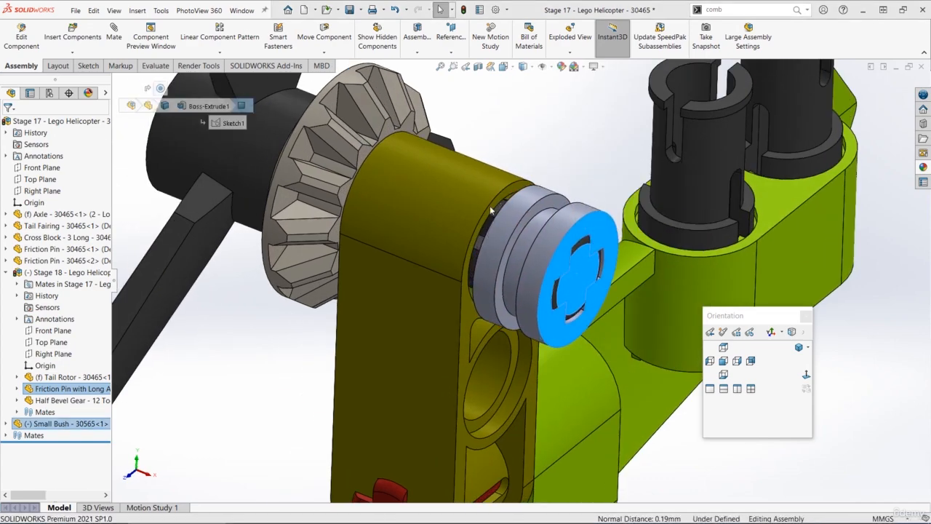
Step: Turn the tail rotor about its axle to check the motion, and save the Stage 17 assembly
scroll(480, 207, "up", 5)
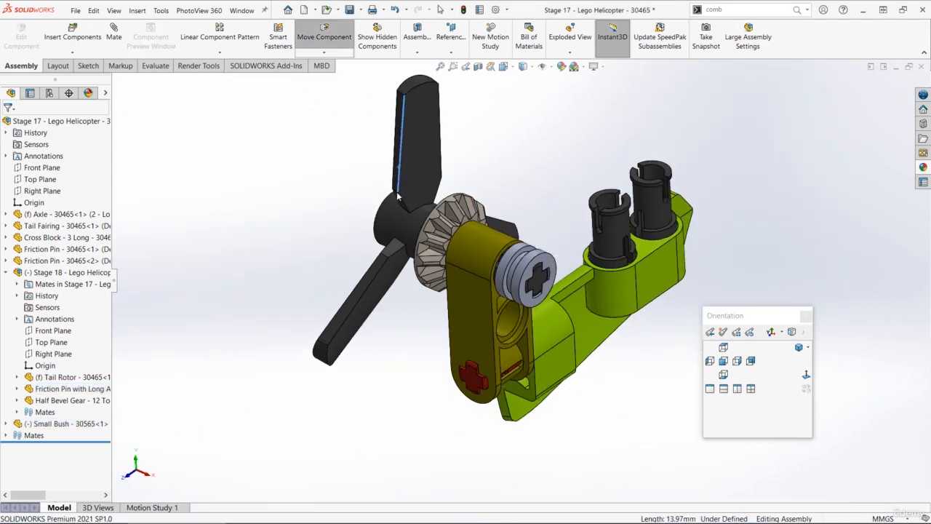
left_click_drag(396, 192, 401, 259)
scroll(401, 259, "up", 2)
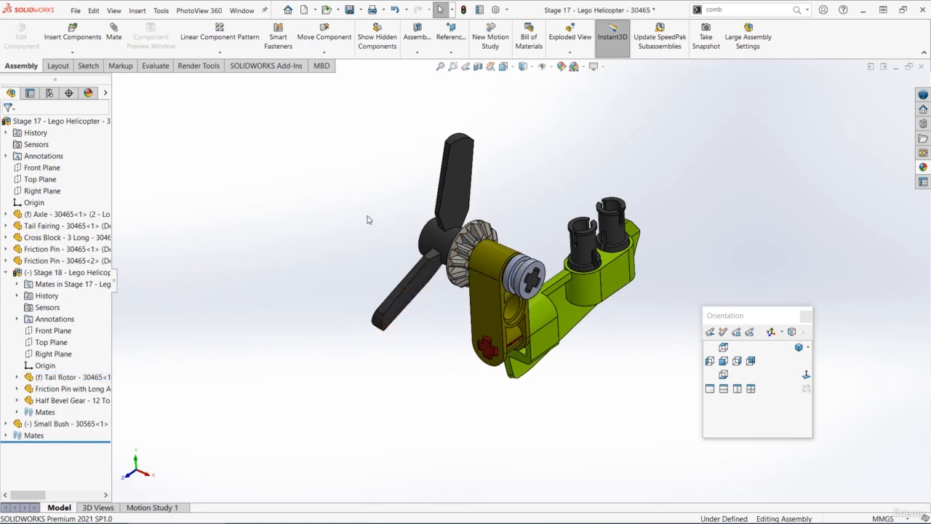
scroll(368, 220, "up", 2)
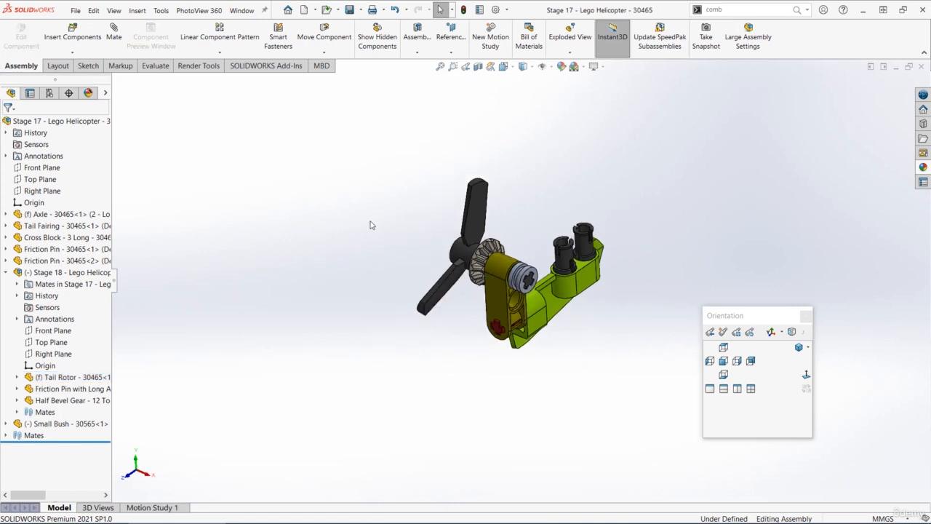
Step: Open the recent document "Main Assembly - Lego Helicopter - 30465"
scroll(508, 267, "down", 2)
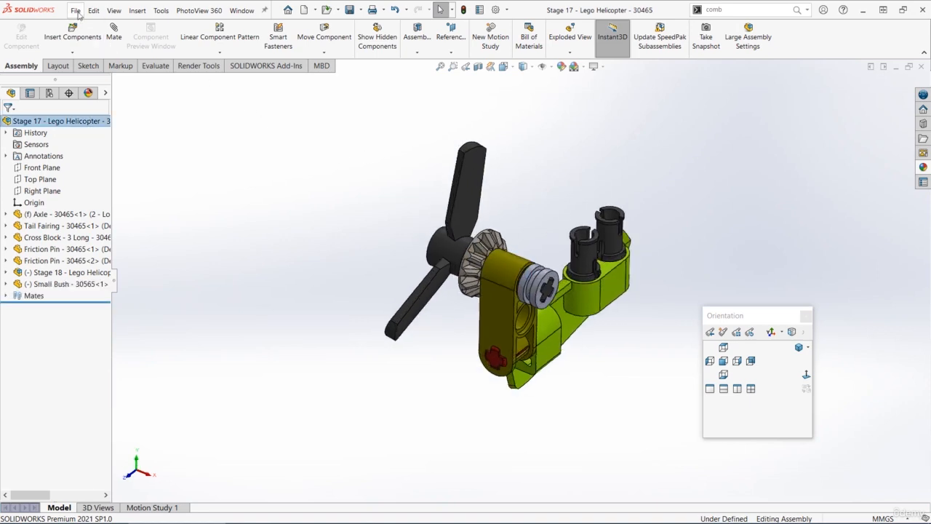
left_click(76, 10)
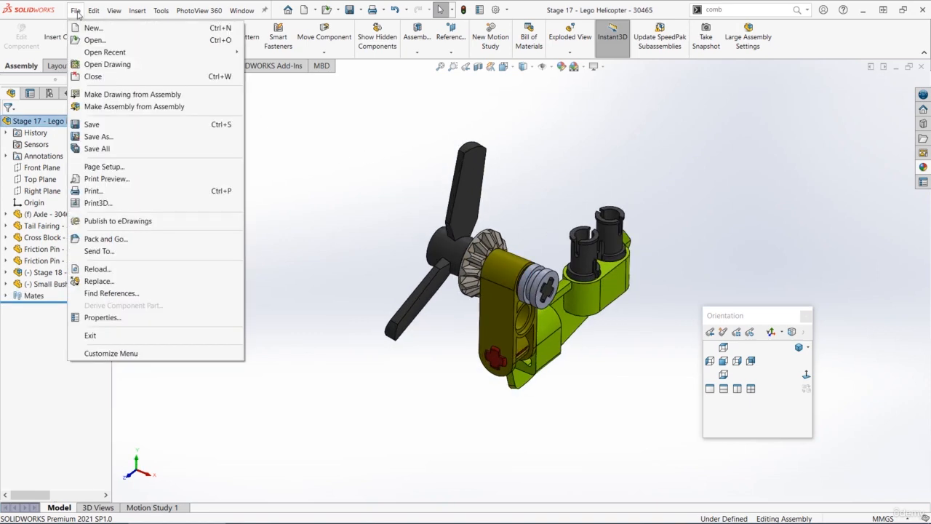
mouse_move(122, 54)
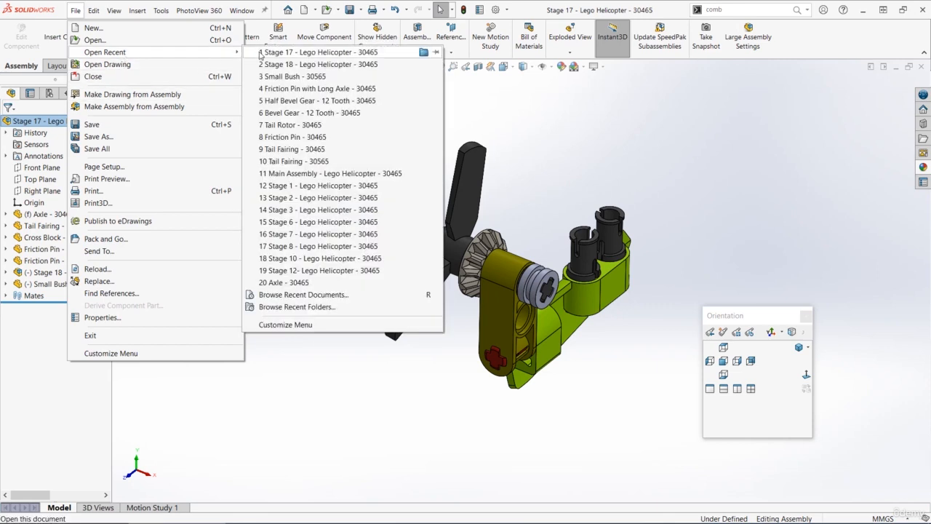
left_click(325, 173)
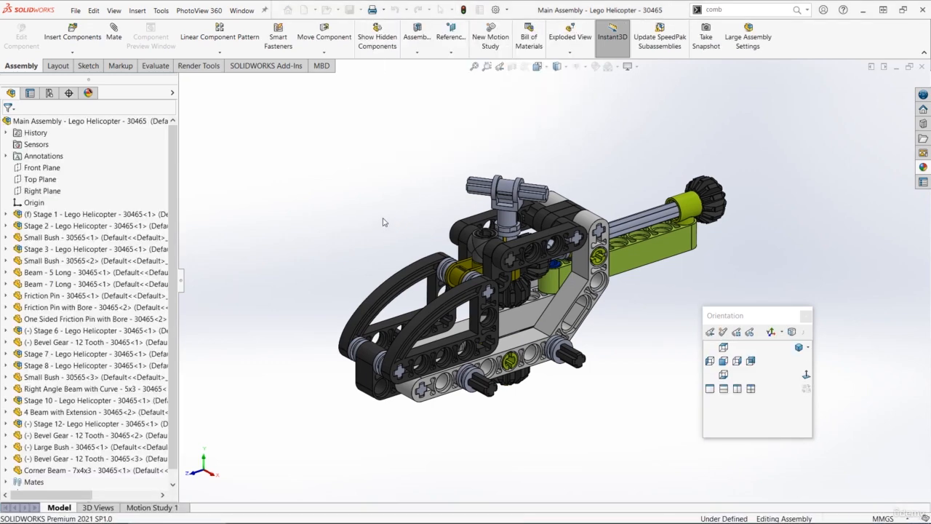
Step: Insert the Stage 17 assembly behind the tail beam, rotated in 90° increments about Y until its fairing points towards the helicopter
left_click(71, 36)
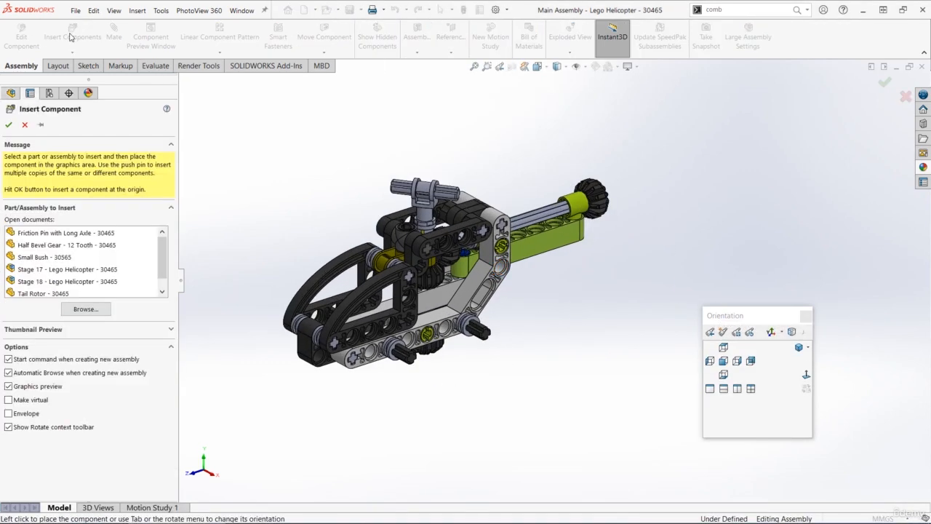
scroll(58, 264, "down", 1)
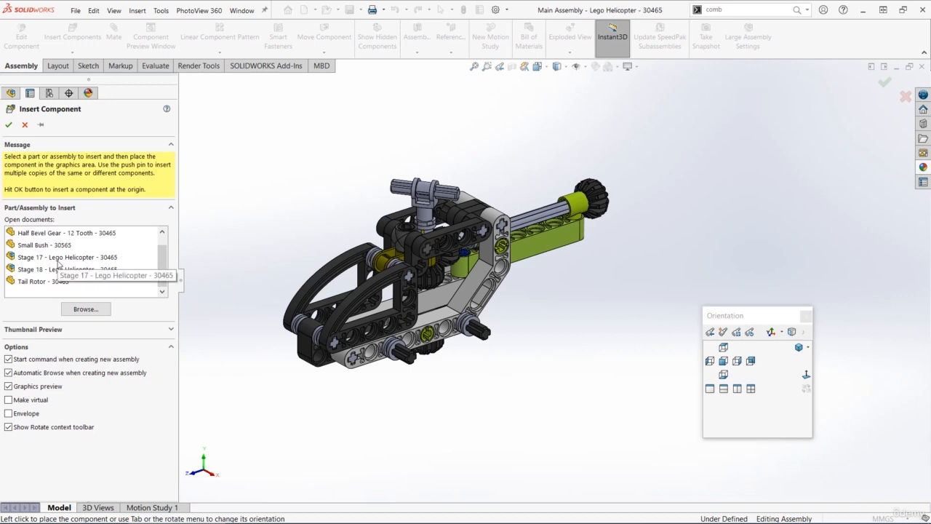
left_click(57, 260)
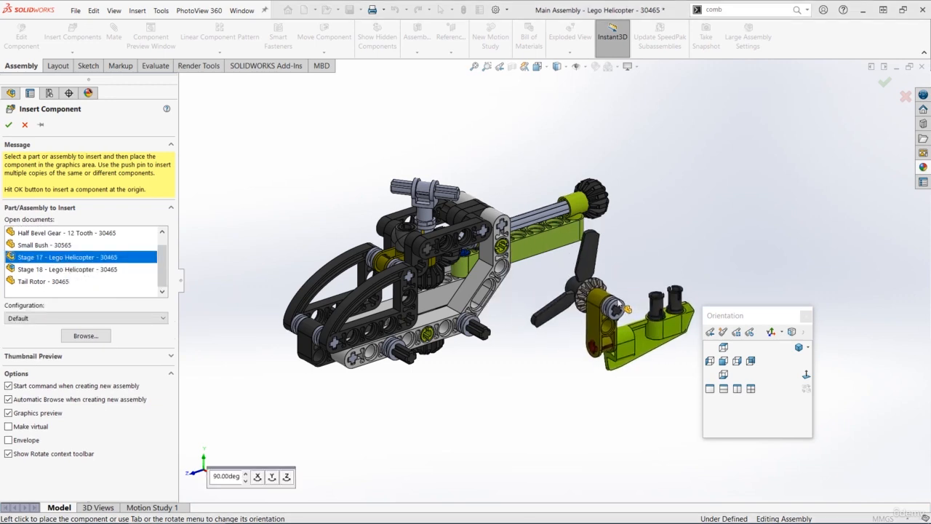
left_click(272, 476)
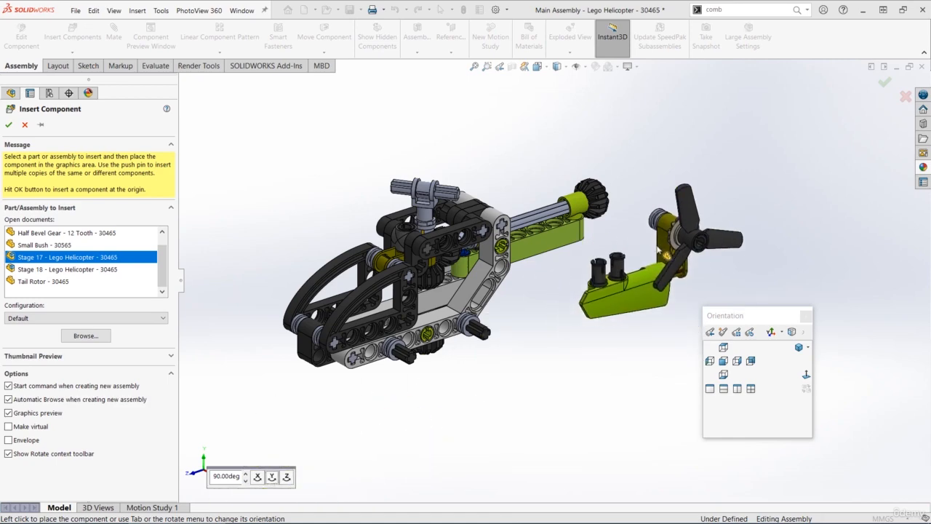
left_click(658, 251)
Step: Mate the Stage 17 friction pin nearest the tail rotor concentric with the second-to-last hole of the 7-long beam, with rotation locked
scroll(662, 261, "down", 4)
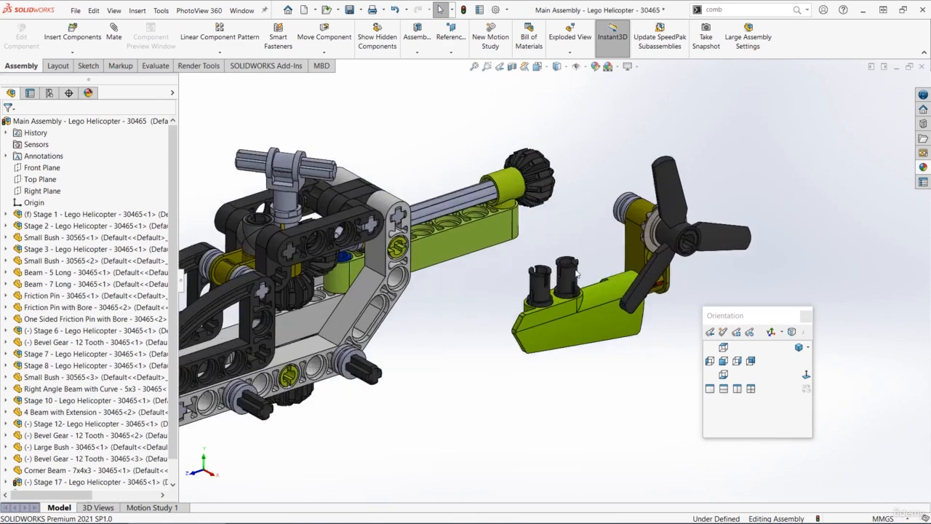
scroll(577, 274, "down", 3)
middle_click_drag(574, 275, 548, 201)
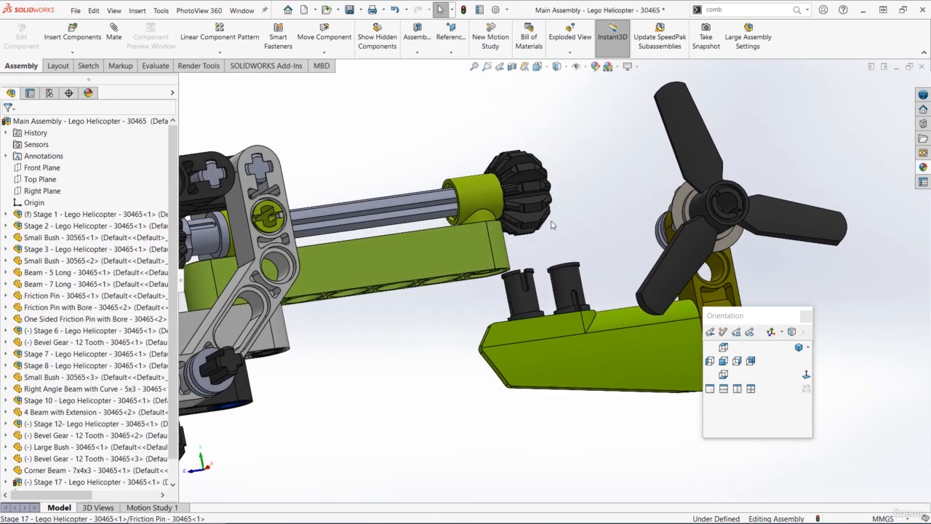
left_click(574, 293)
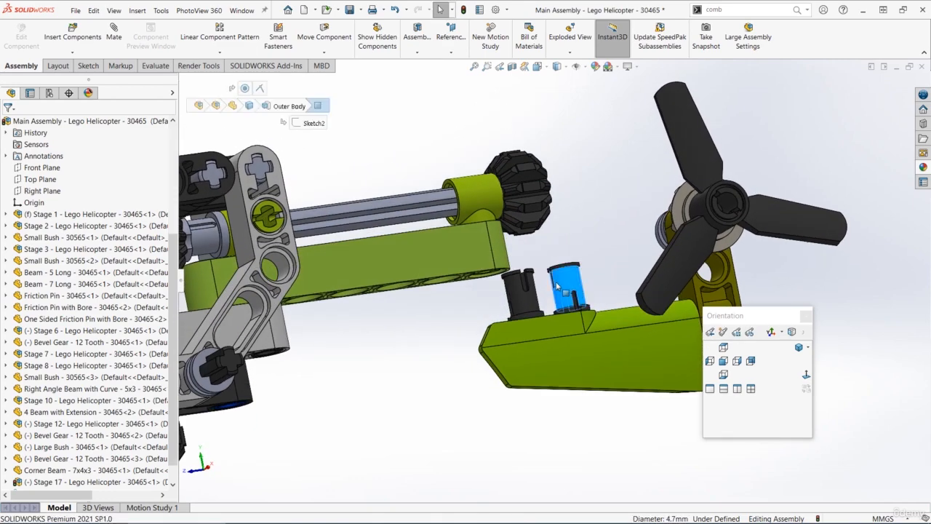
middle_click_drag(573, 293, 451, 286)
left_click(451, 286, "ctrl")
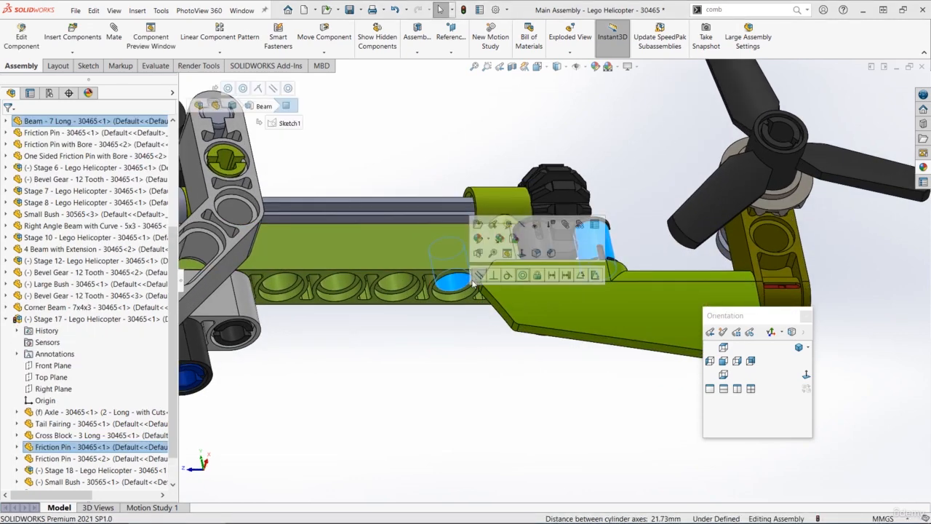
left_click(524, 277)
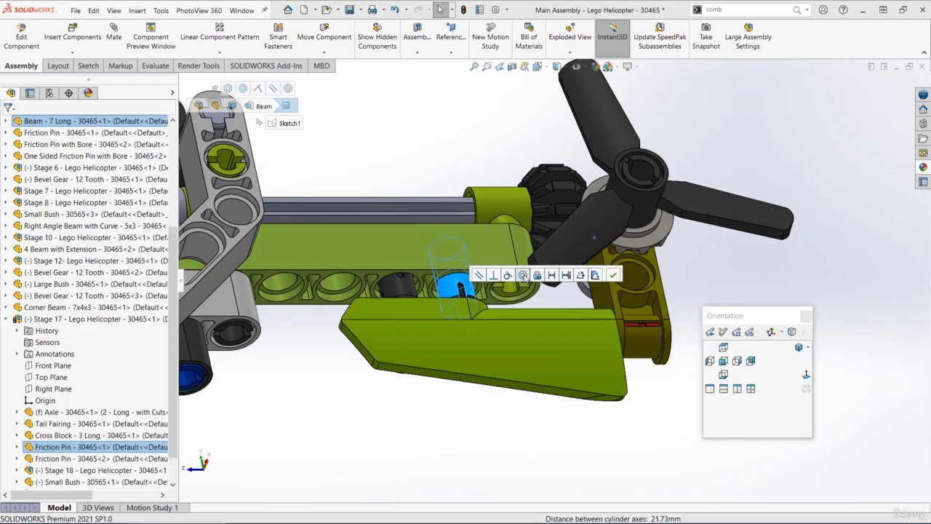
left_click(519, 230)
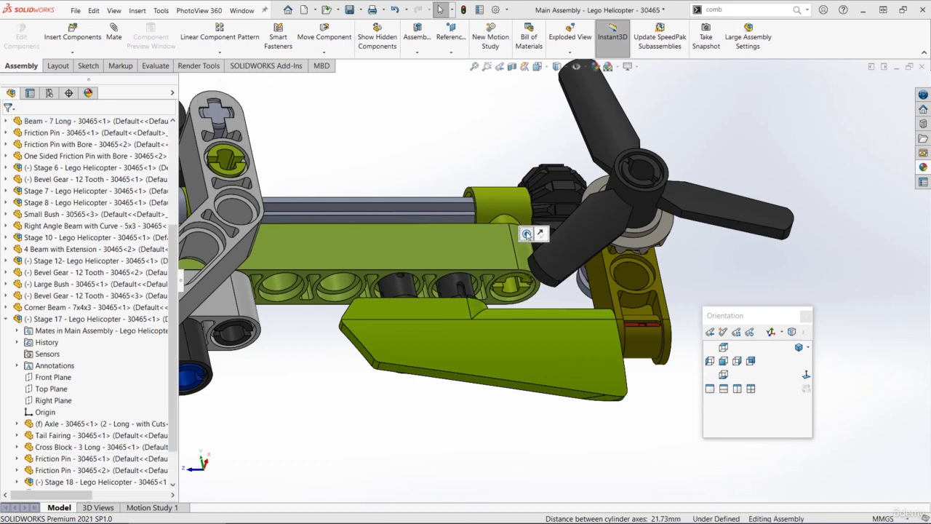
Step: Mate the tail fairing's upper face coincident with the underside of the 7-long beam
scroll(491, 256, "up", 3)
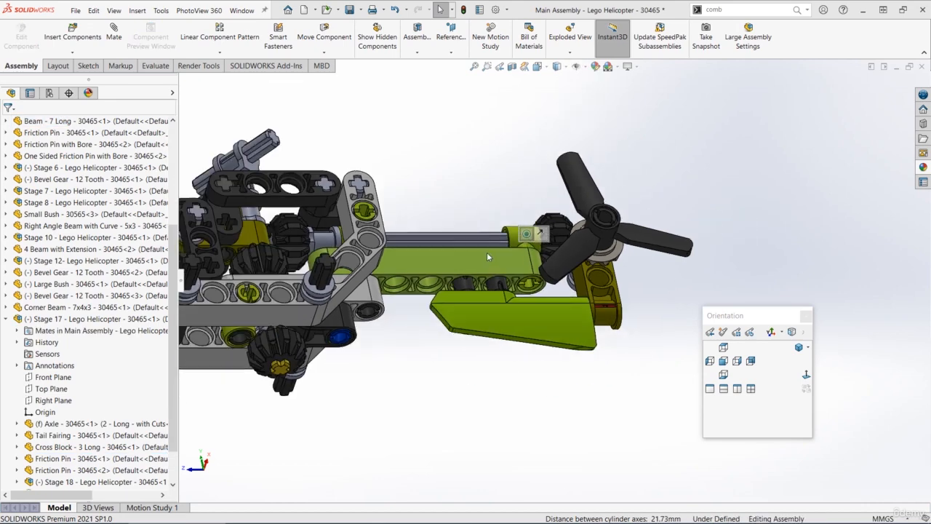
middle_click_drag(493, 312, 501, 290)
scroll(501, 291, "down", 2)
scroll(500, 291, "down", 4)
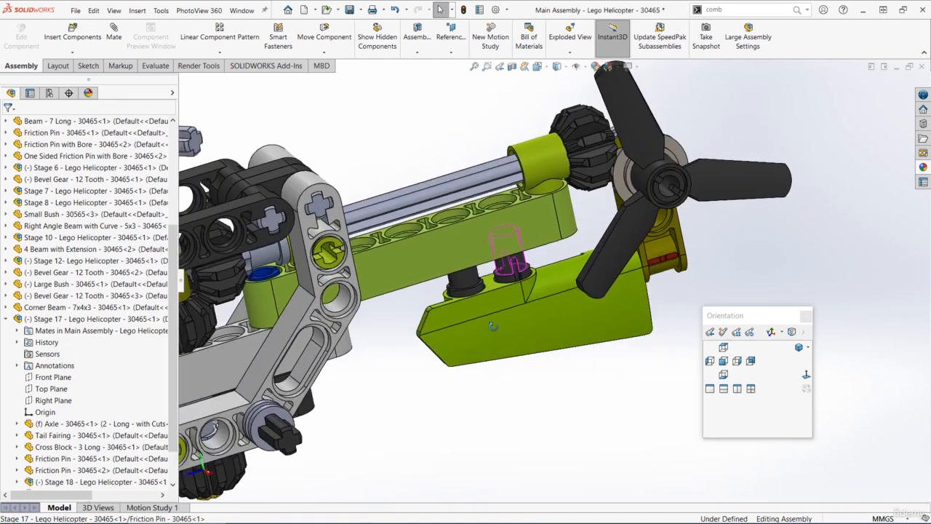
left_click(504, 276)
scroll(495, 255, "down", 1)
middle_click_drag(494, 251, 476, 229)
left_click(409, 240, "ctrl")
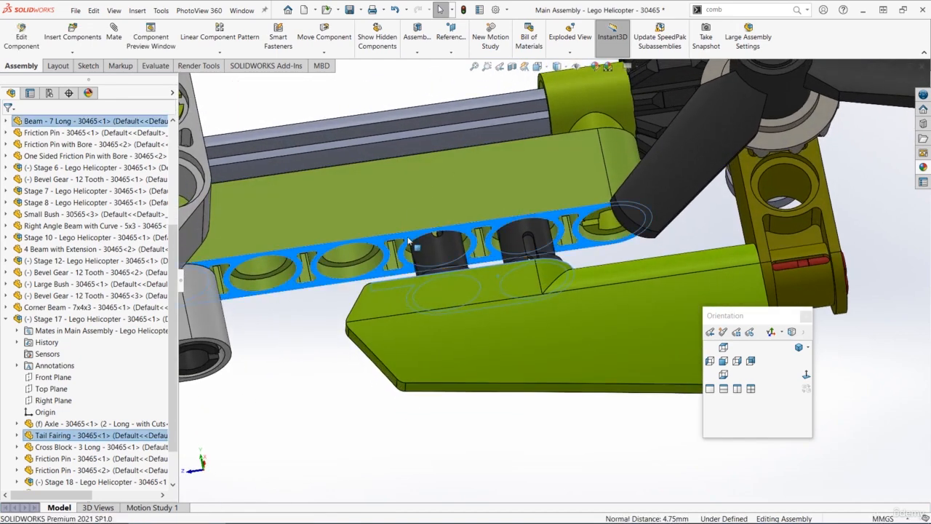
left_click(437, 231)
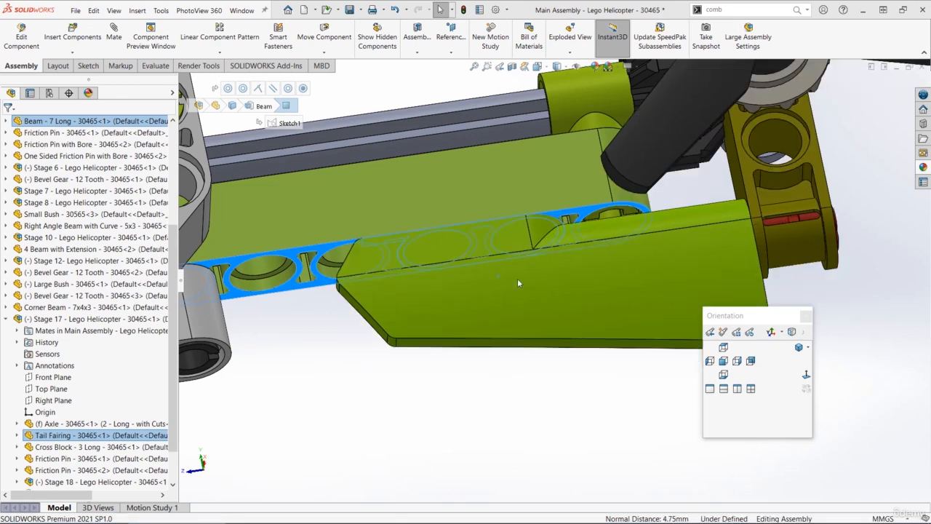
key("Escape")
Step: Try turning the tail rotor, the bevel gear below the main rotor and the long tail axle to check the motion, and save the main assembly
scroll(502, 271, "up", 3)
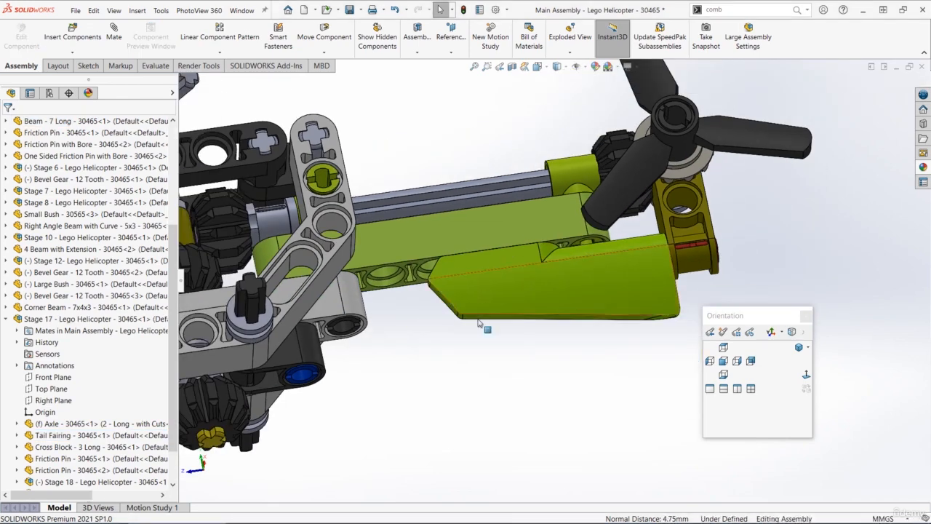
mouse_move(480, 292)
middle_mouse_down()
mouse_move(495, 342)
mouse_move(525, 355)
mouse_move(529, 377)
mouse_move(502, 351)
mouse_move(483, 279)
middle_mouse_up()
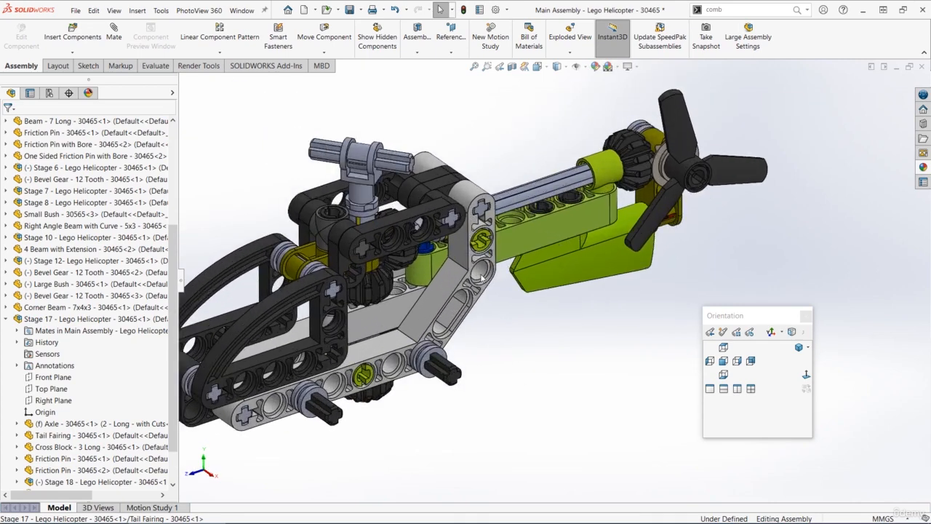
left_click(674, 135)
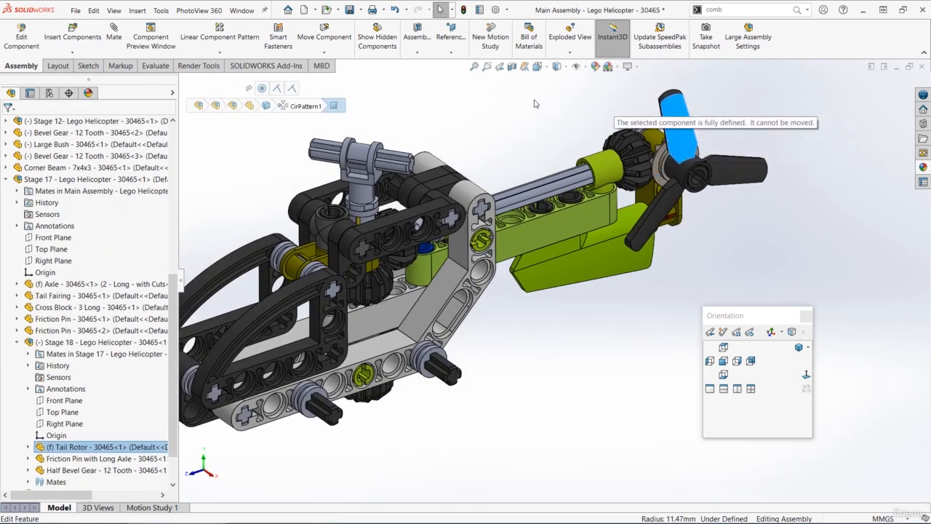
scroll(627, 207, "up", 2)
scroll(575, 204, "down", 4)
left_click(580, 196)
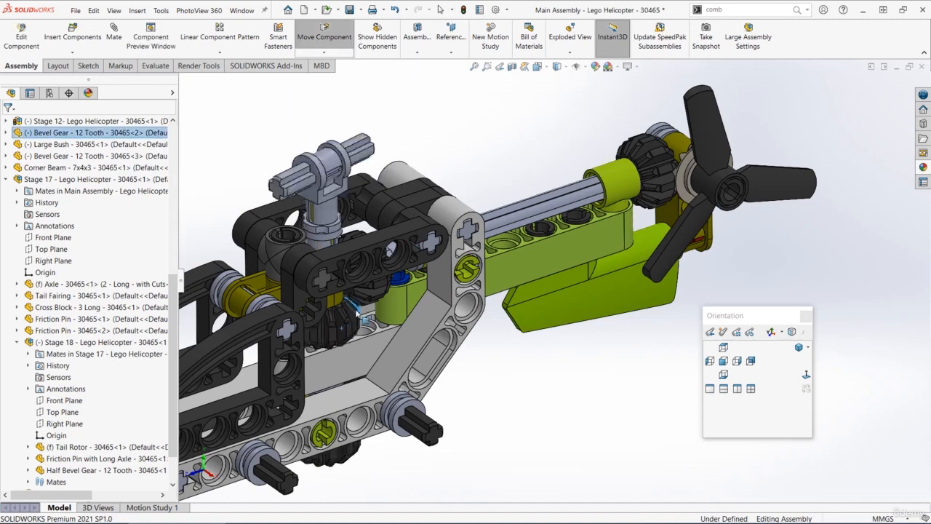
left_click(580, 196)
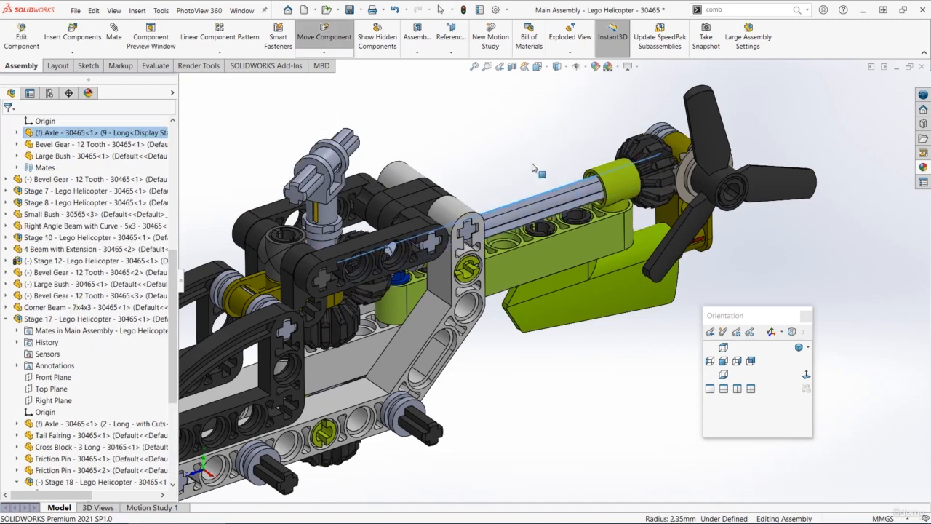
left_click_drag(648, 176, 640, 216)
scroll(595, 294, "up", 3)
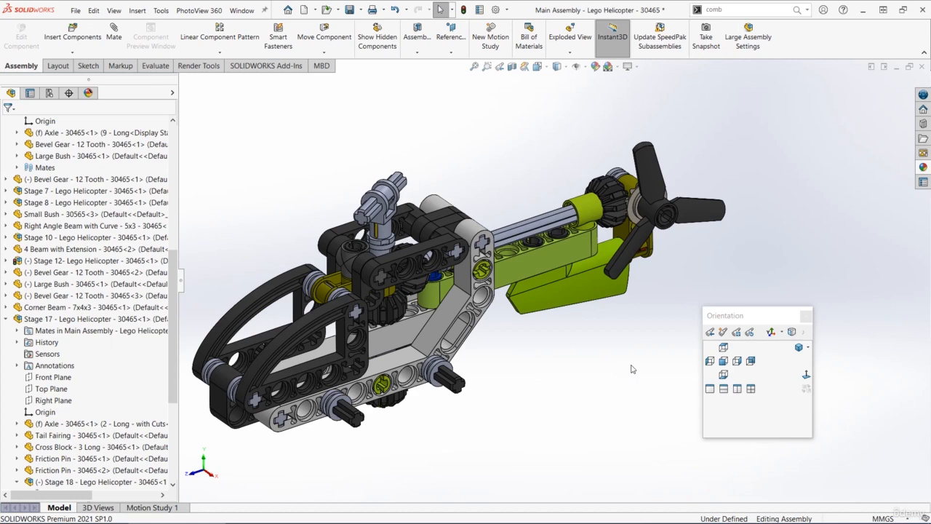
scroll(662, 236, "down", 1)
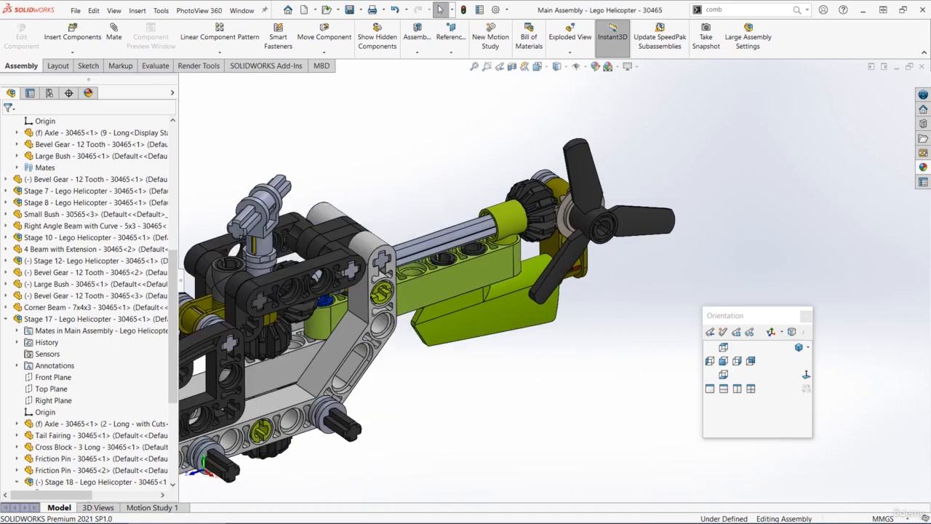